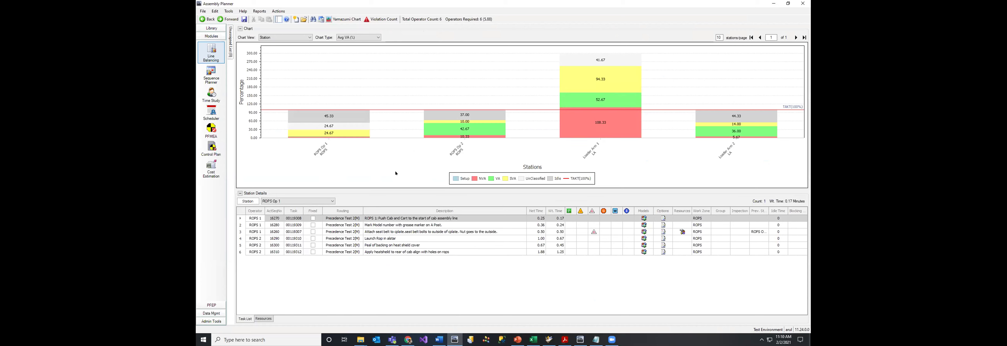
Save the line balancing scenario and switch to the Precedence Test 2 routing's precedence sheet.
mouse_move(435, 133)
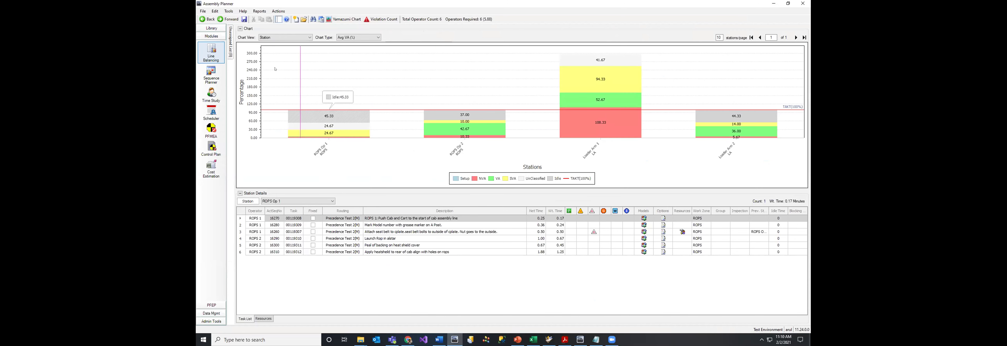
left_click(212, 28)
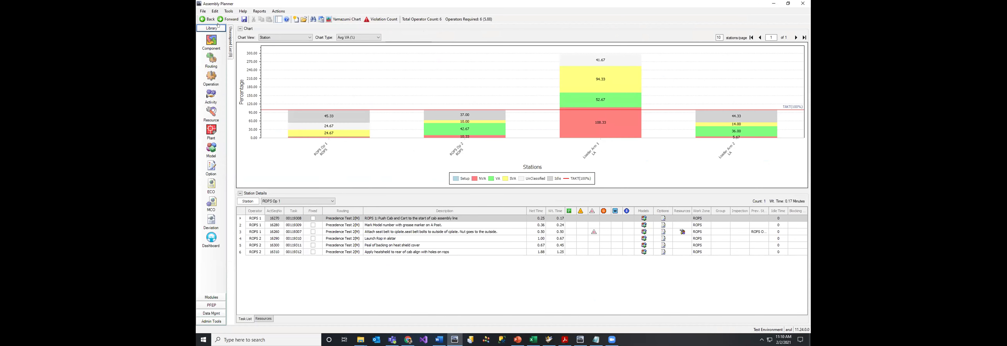
left_click(211, 61)
left_click(488, 192)
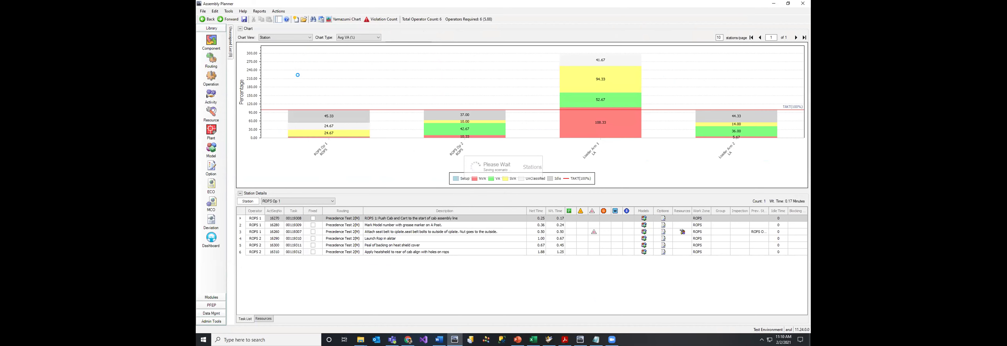
left_click(541, 194)
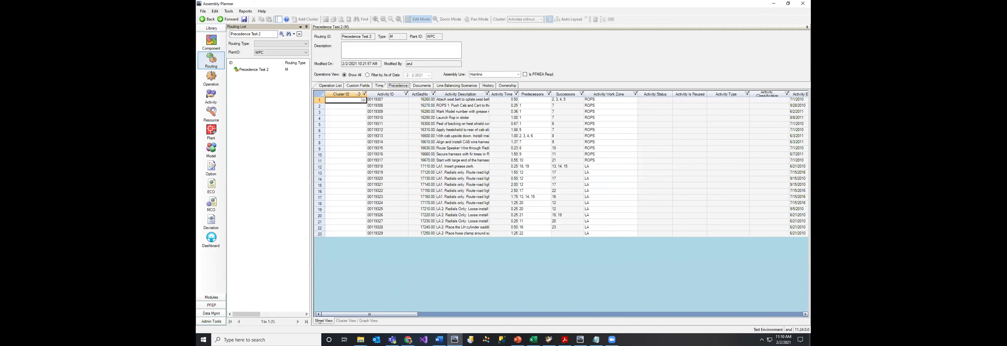
Examine the routing's activity precedence relationships by comparing the graph view with the sheet view.
left_click(368, 321)
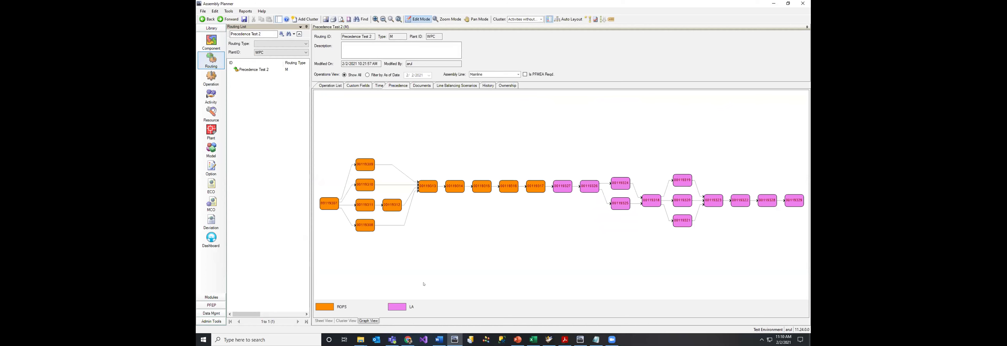
left_click(327, 321)
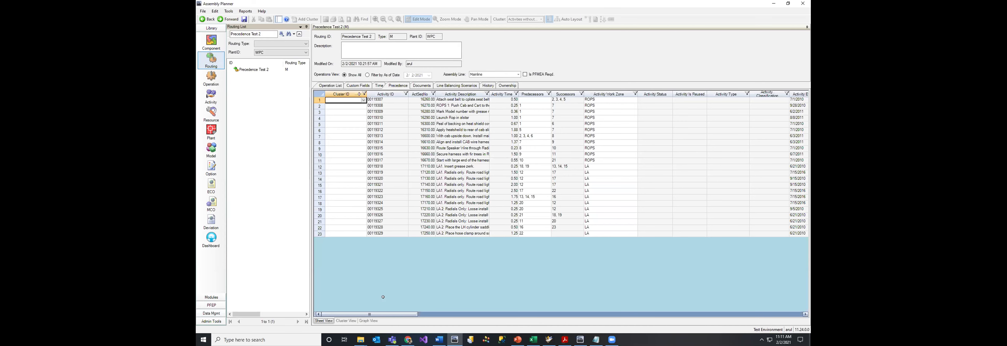
left_click(372, 321)
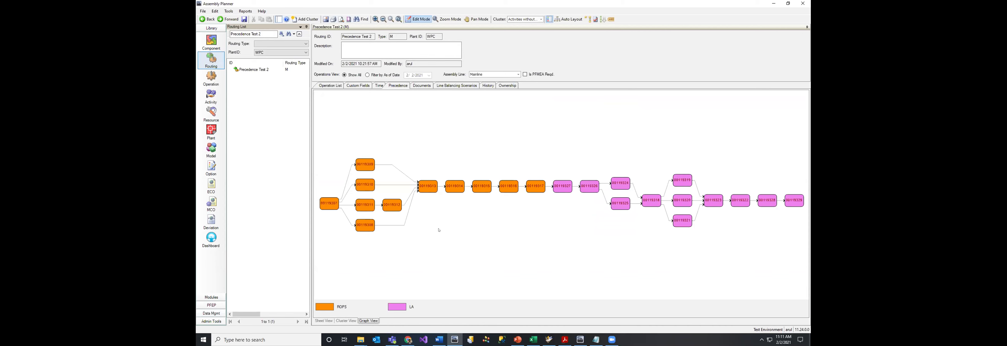
left_click_drag(428, 189, 446, 203)
left_click(321, 320)
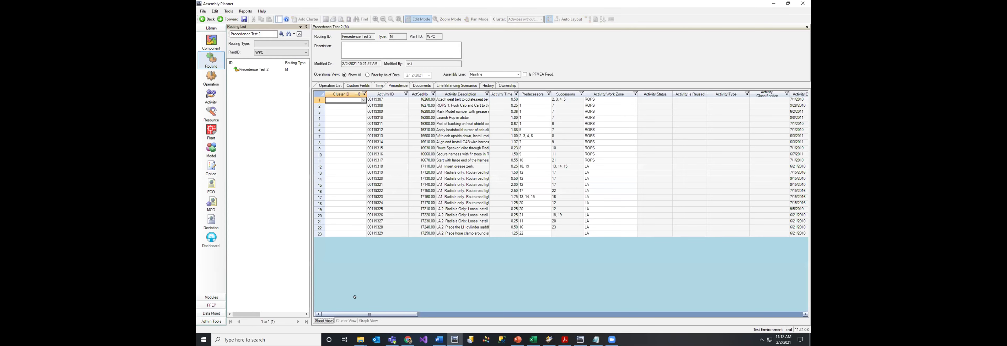
Clear the predecessors of all 23 activities in the precedence sheet and save the routing.
left_click_drag(528, 98, 553, 222)
left_click(532, 232)
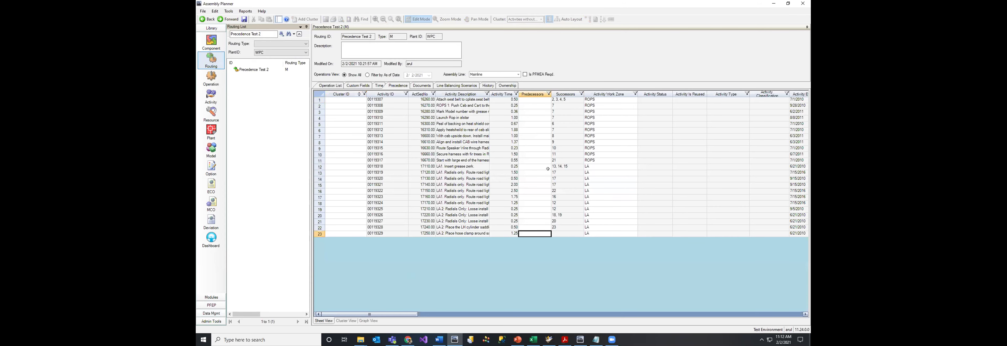
left_click(555, 173)
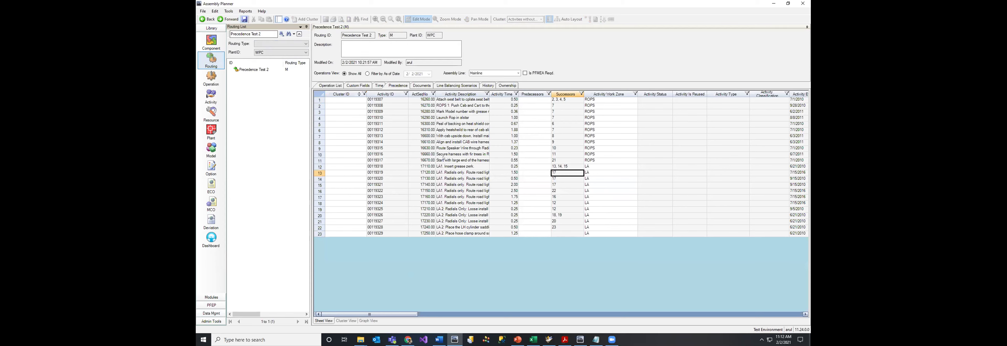
left_click(534, 192)
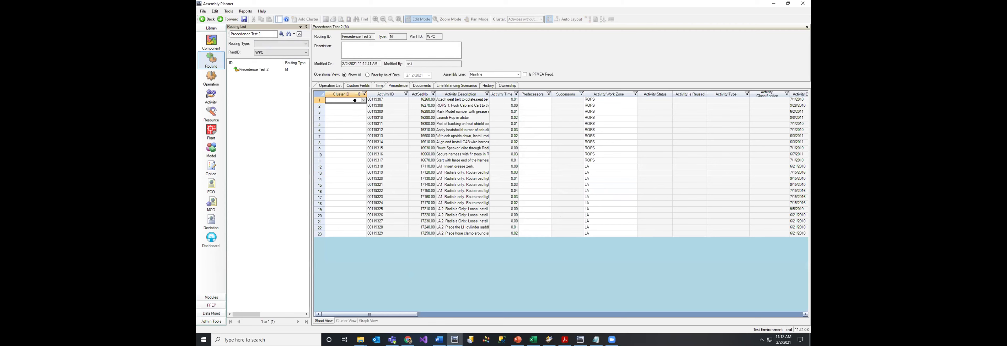
Assign the cluster ID "Seats Installation" to the activities in rows 1 to 6 and save the routing.
type("Seats Installation")
left_click_drag(363, 100, 362, 130)
key("ctrl+s")
left_click(524, 192)
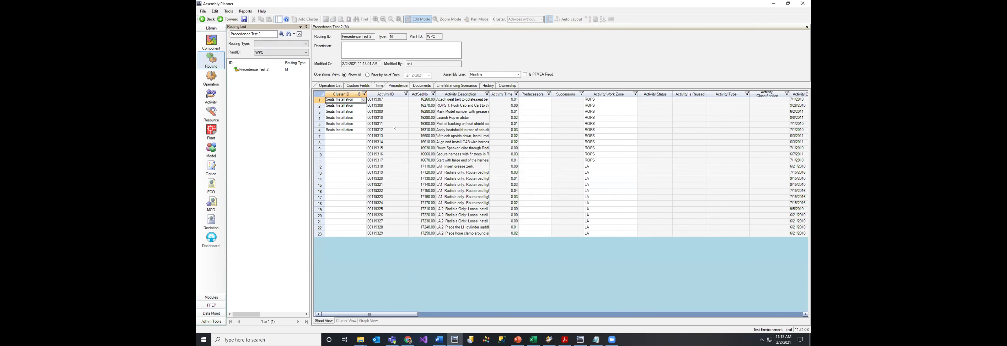
Start adding the activities in rows 7 to 11 to a new cluster with the ID "Door Installtion".
left_click_drag(320, 137, 317, 158)
right_click(320, 153)
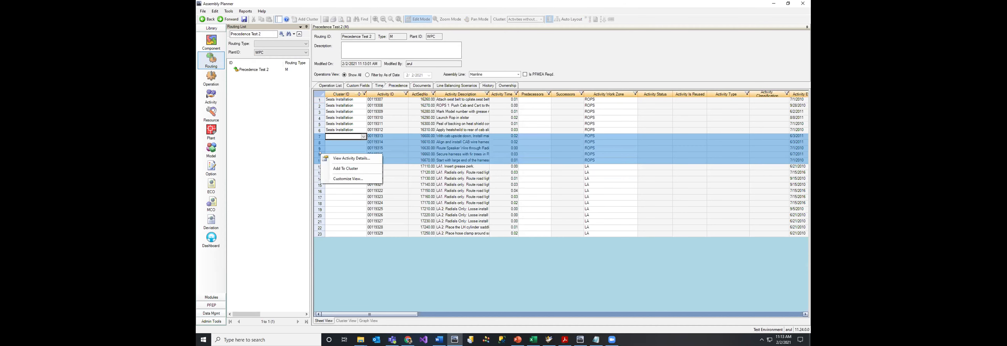
left_click(345, 168)
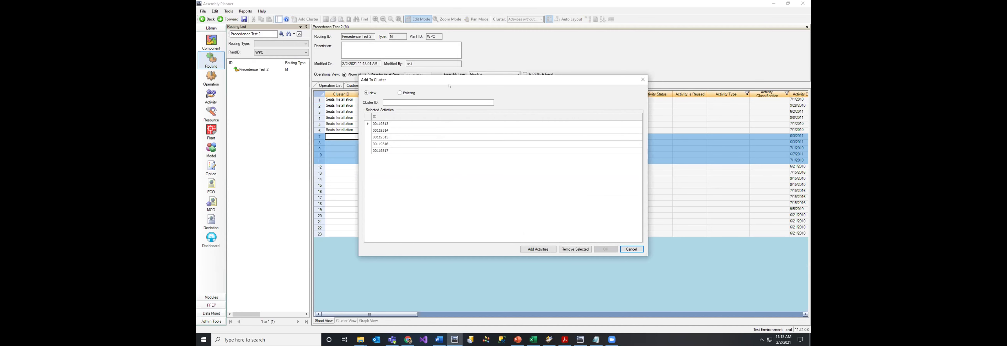
left_click_drag(450, 83, 467, 97)
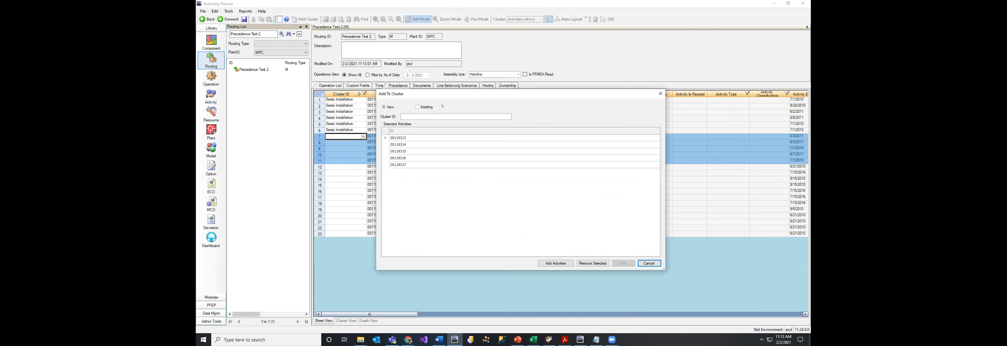
left_click(424, 108)
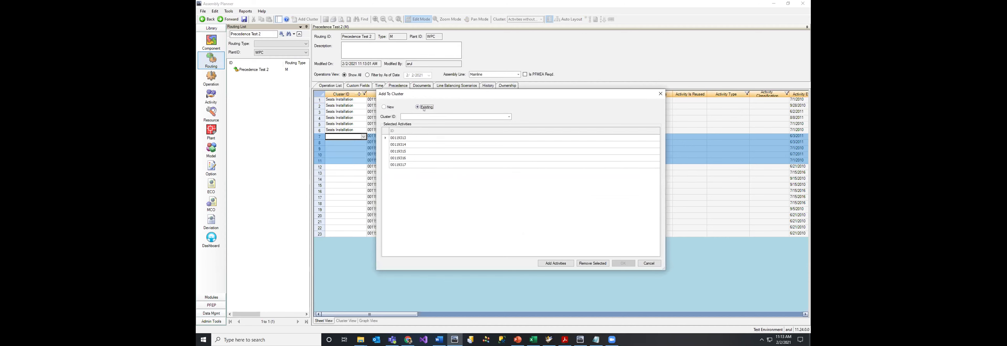
left_click(506, 116)
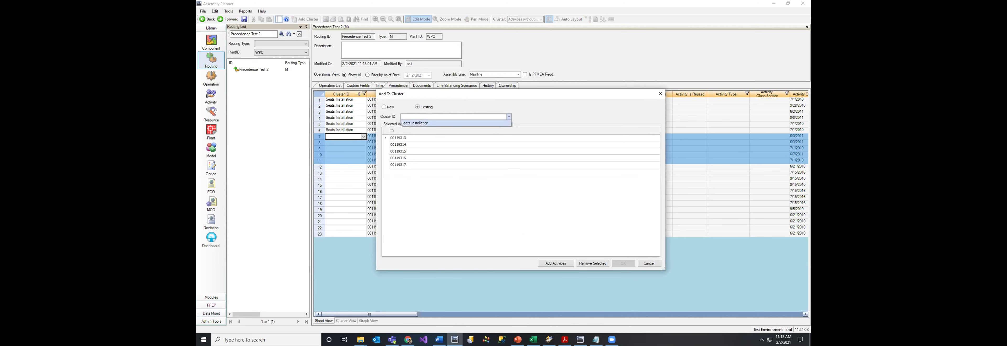
left_click(392, 108)
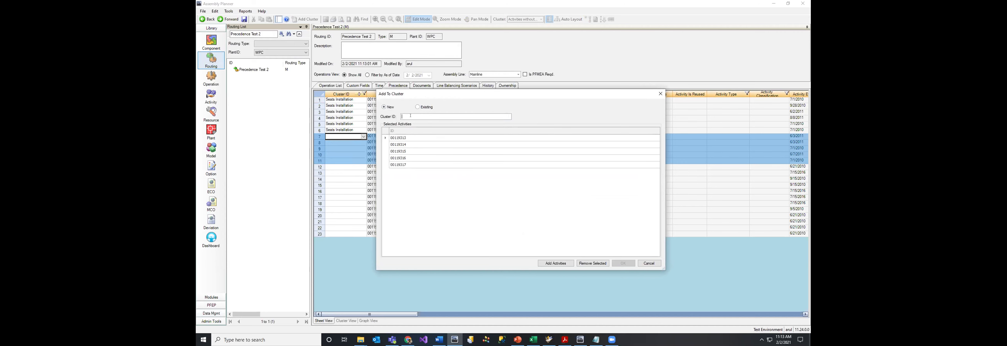
type("Door Installtion")
left_click(549, 264)
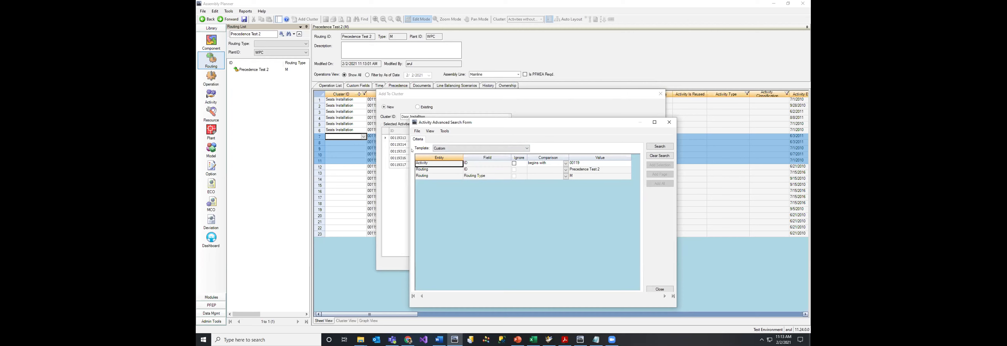
left_click_drag(441, 123, 461, 113)
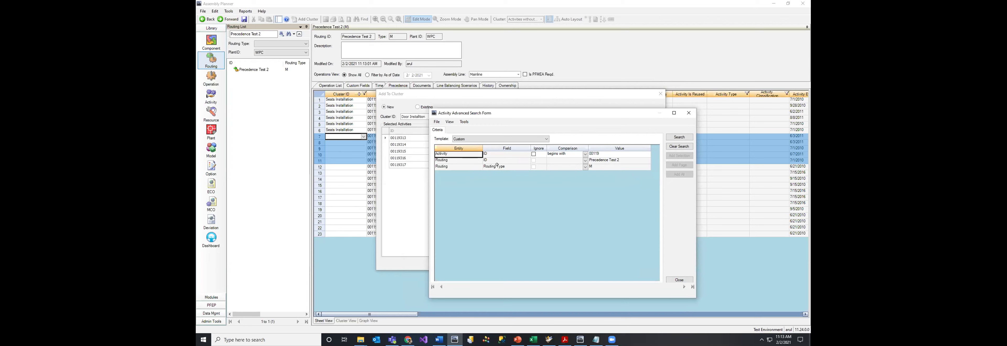
left_click(679, 137)
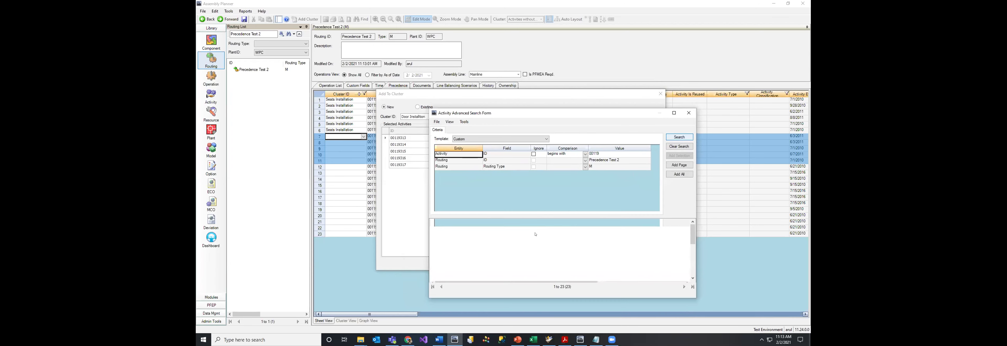
left_click(459, 230)
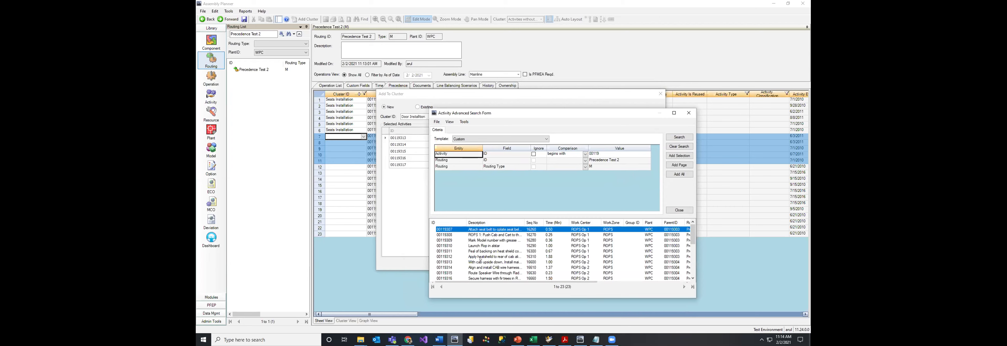
left_click(479, 261, "shift")
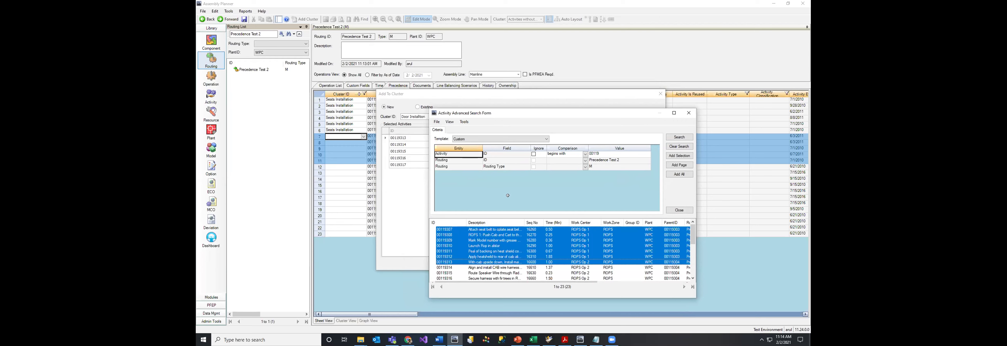
left_click(679, 211)
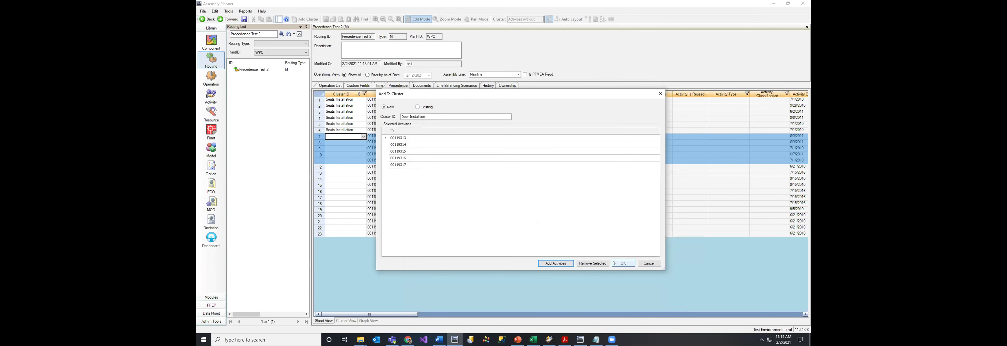
Create the Door Installtion cluster with the five listed activities.
left_click(386, 138)
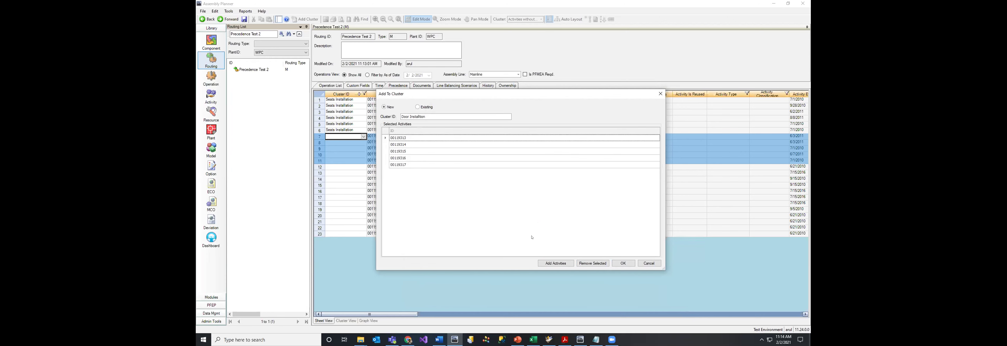
left_click(383, 152, "shift")
left_click(623, 263)
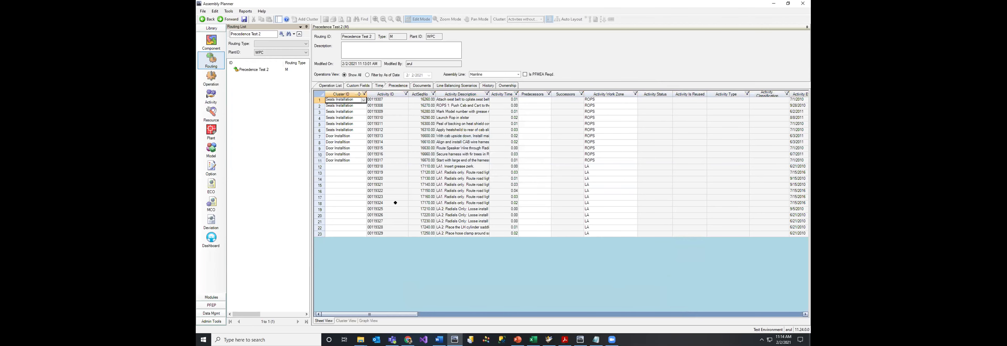
Add a third cluster with the ID "Final Assembly" in the cluster view and save the routing.
left_click(345, 321)
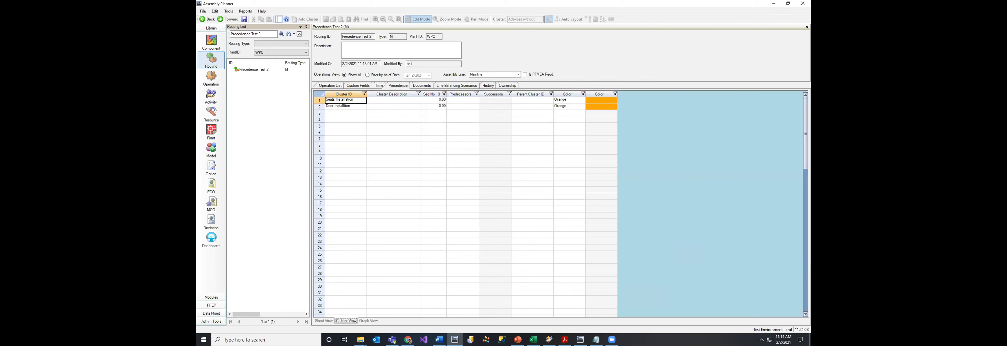
left_click(355, 111)
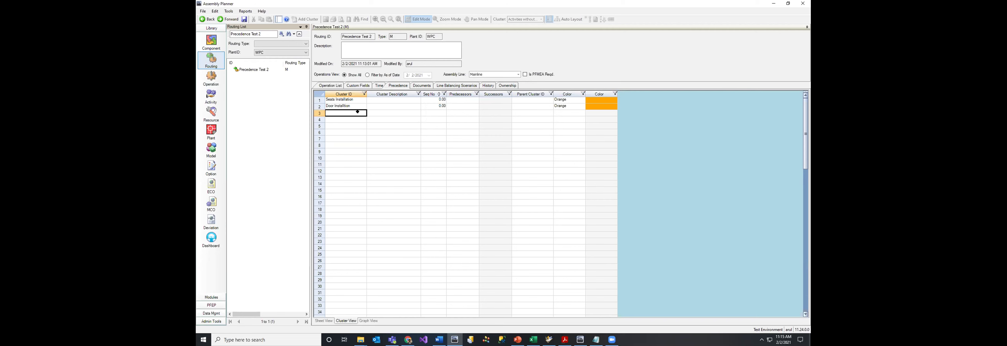
type("Fi")
left_click(245, 20)
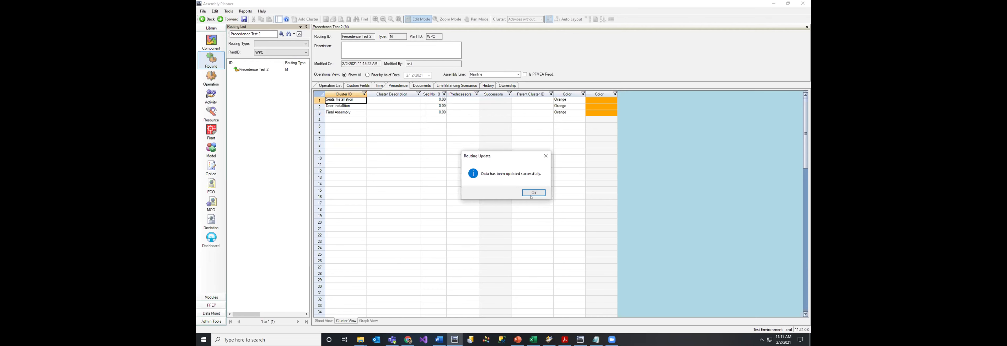
left_click(533, 193)
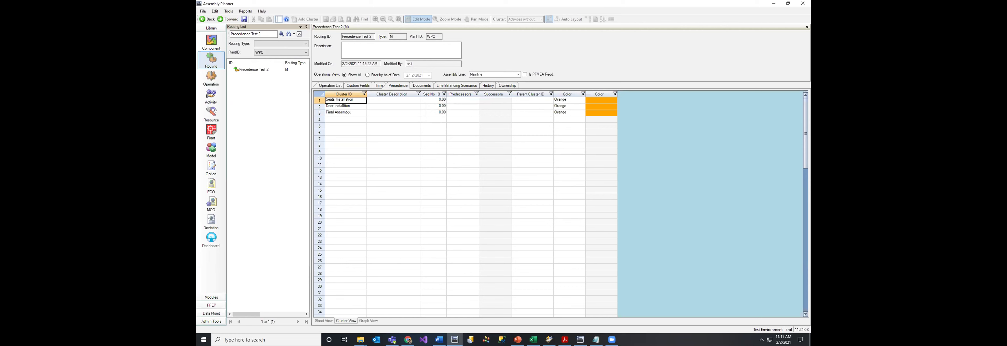
Add activities 00119326 to 00119329 to the Final Assembly cluster.
left_click(320, 113)
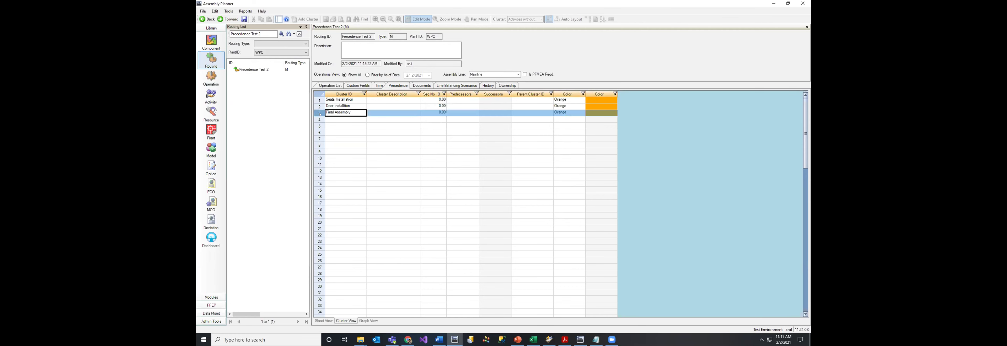
right_click(320, 114)
left_click(325, 117)
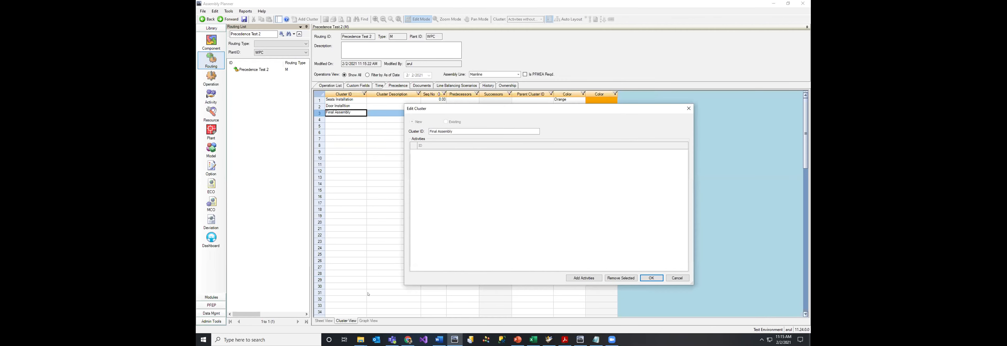
left_click(583, 278)
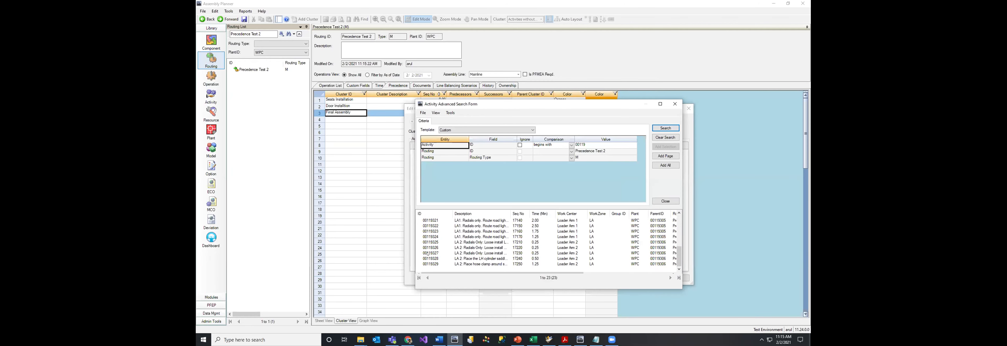
left_click(430, 264)
left_click(433, 248, "shift")
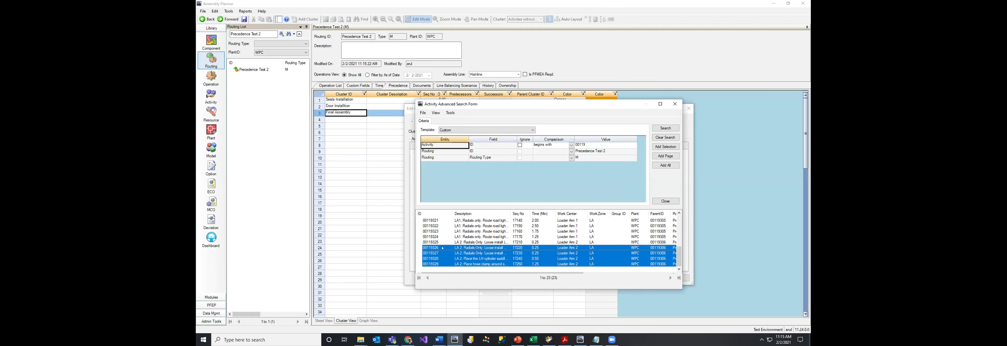
left_click(665, 147)
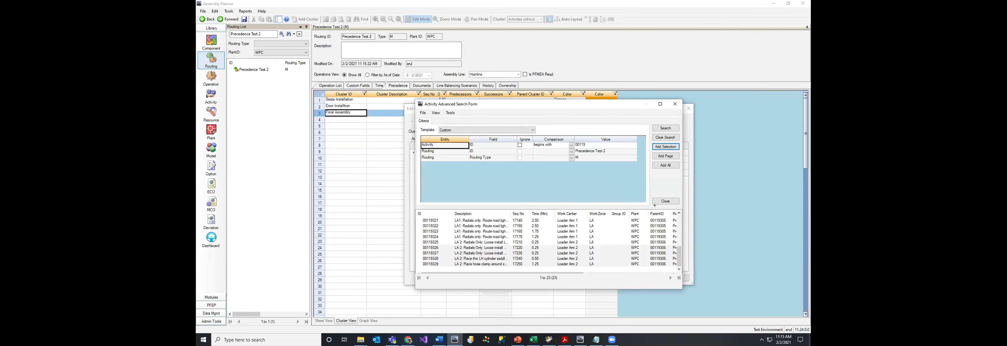
left_click(665, 201)
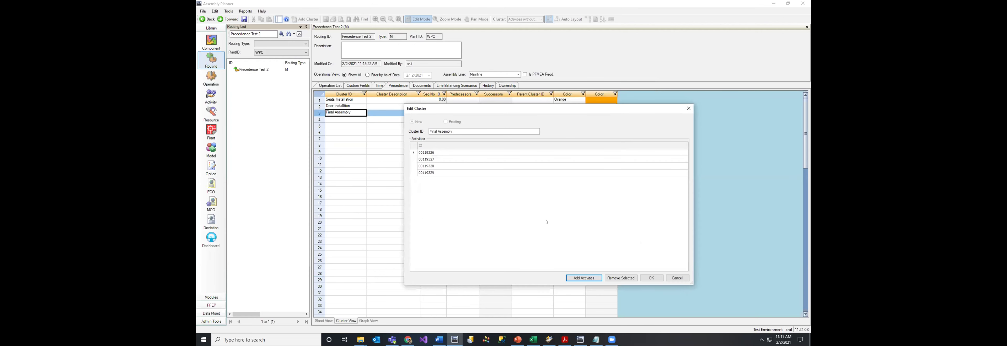
left_click(651, 278)
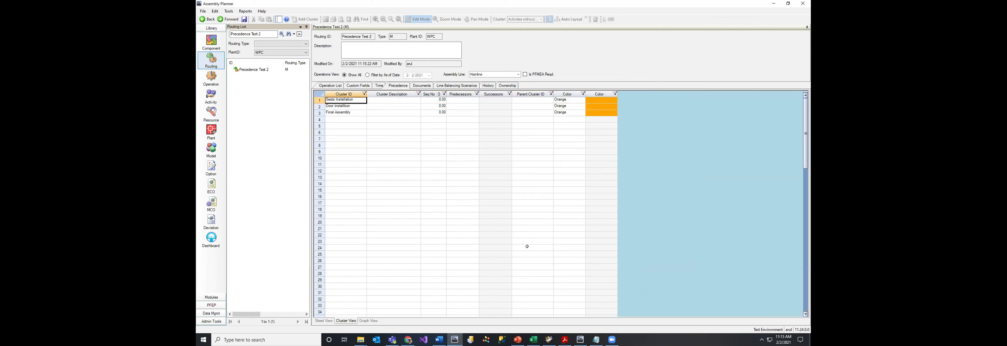
In the graph view, group all eight unclustered activities into a new cluster with the ID "Final Assembly 2".
left_click(370, 321)
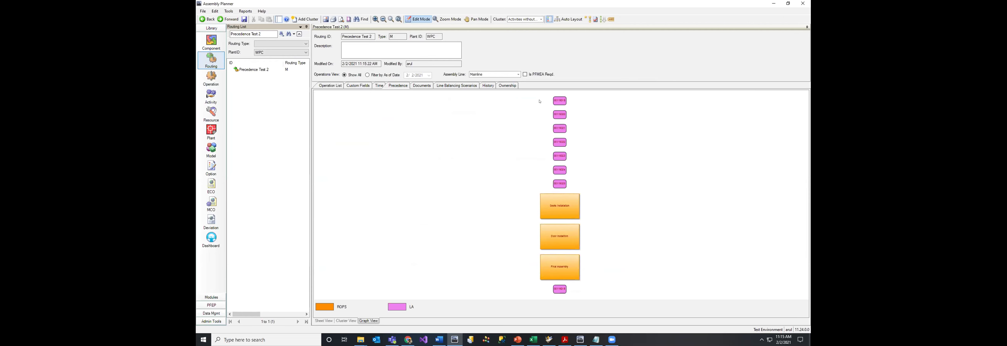
left_click_drag(543, 95, 592, 188)
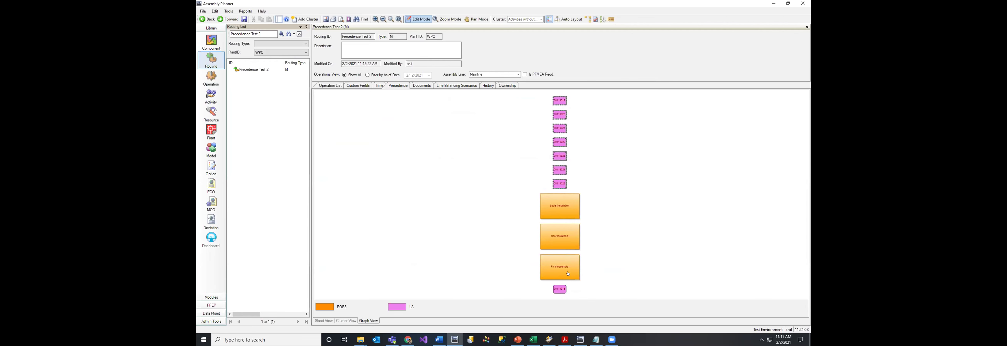
left_click(561, 292)
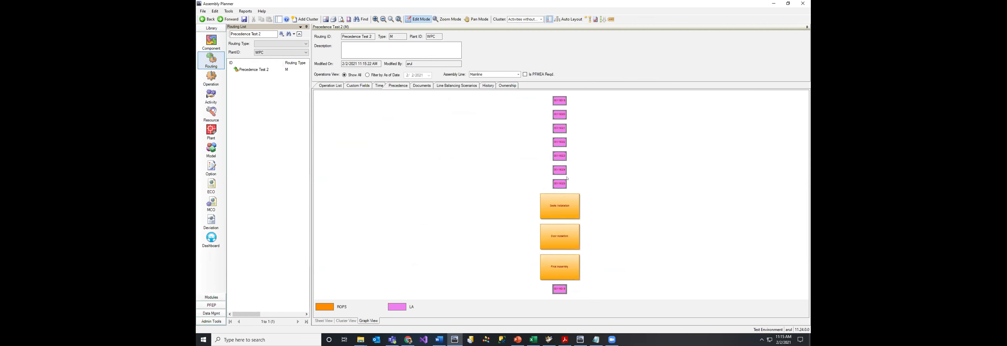
right_click(561, 156)
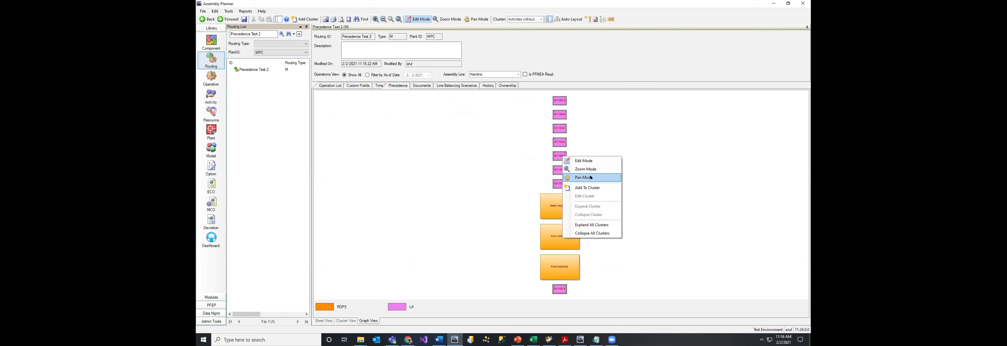
left_click(597, 188)
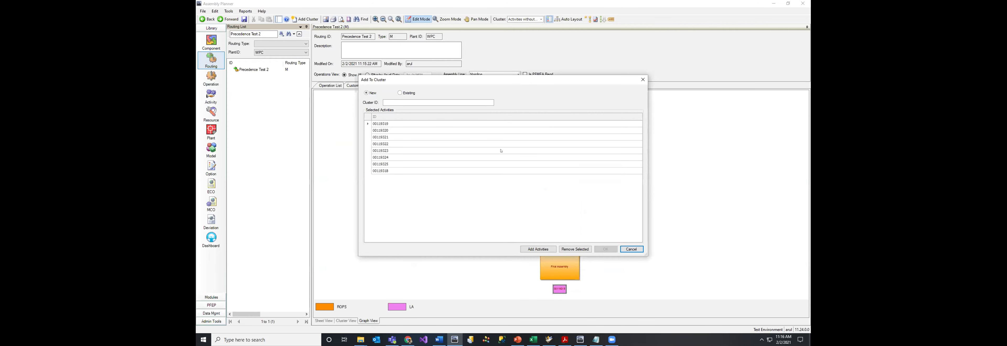
left_click(434, 101)
left_click_drag(424, 82, 499, 87)
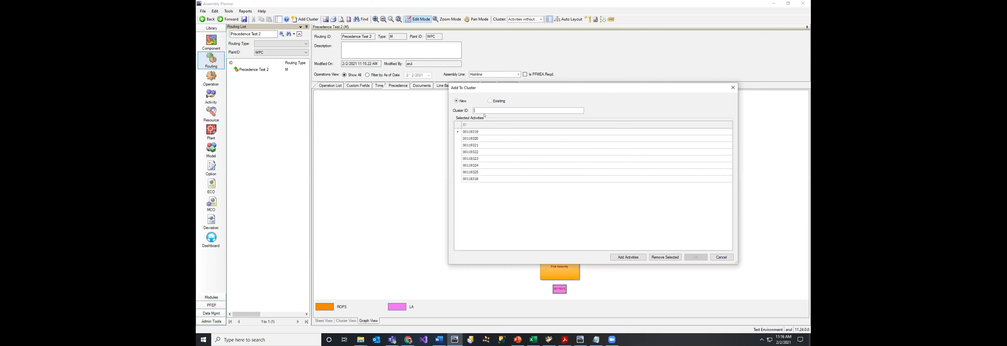
type("Final Assembly 2")
left_click(696, 257)
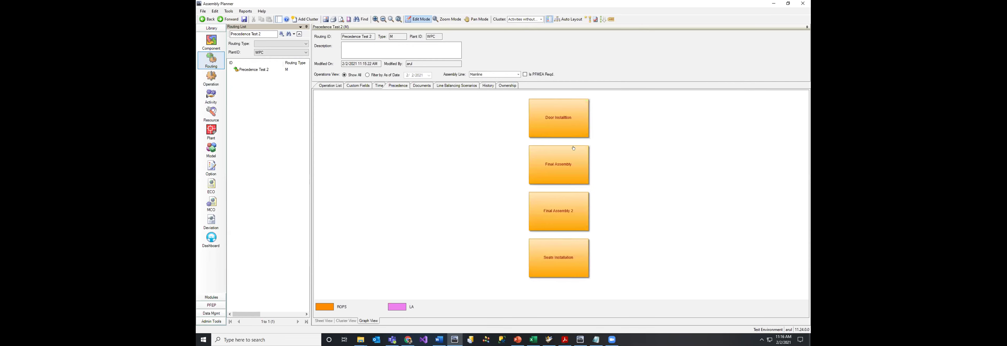
Expand the Door Installtion cluster in the graph, followed by all the other clusters.
left_click(574, 122)
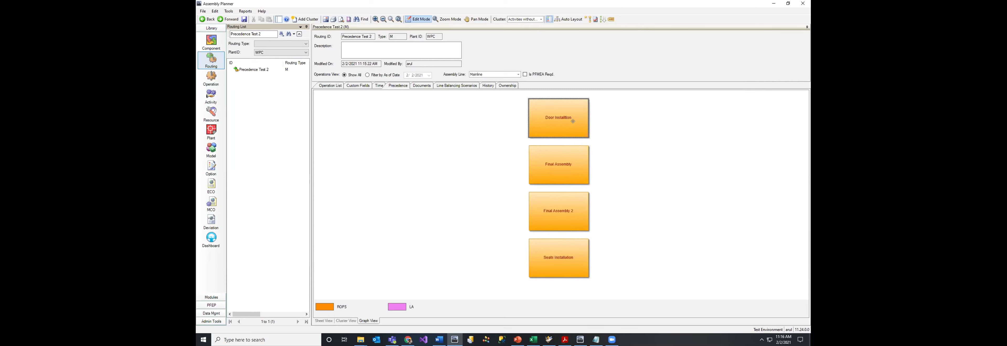
right_click(576, 124)
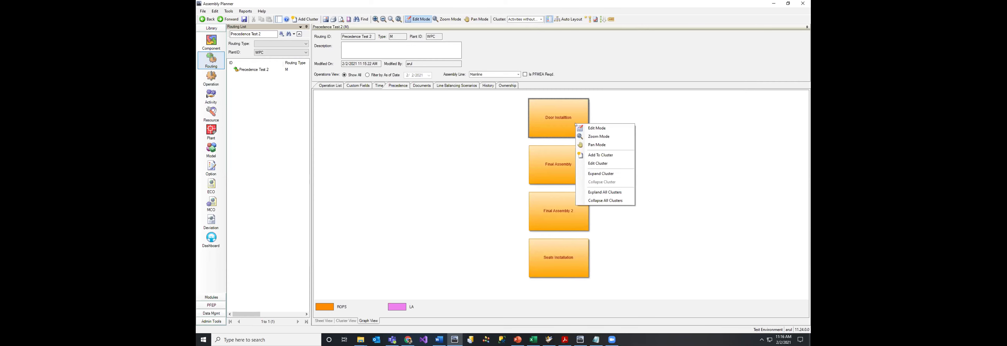
left_click(601, 173)
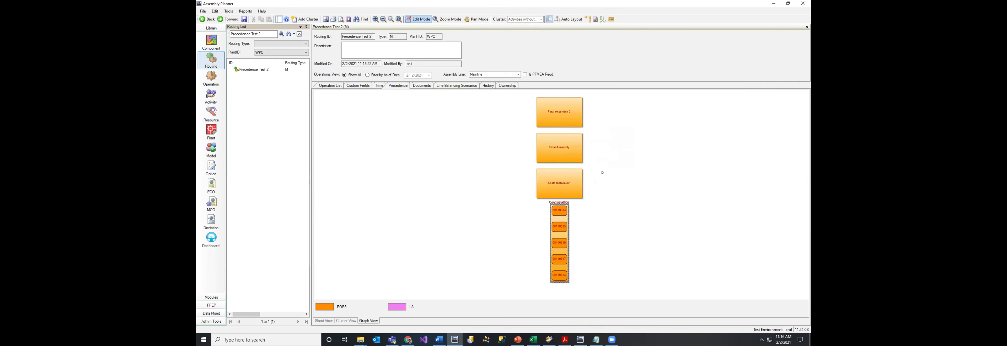
right_click(619, 157)
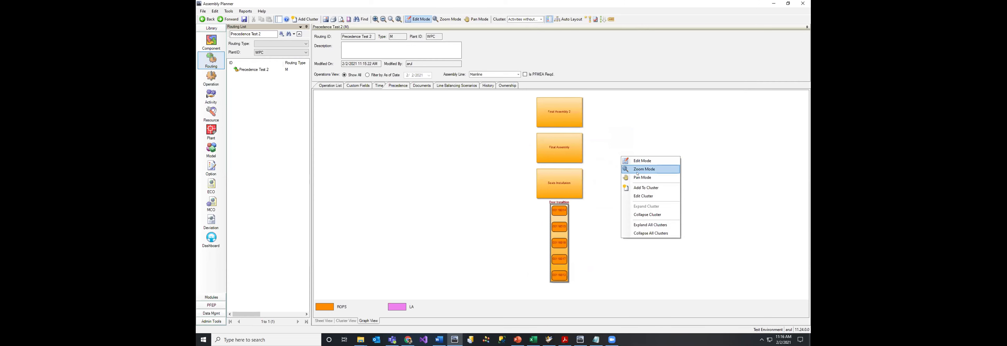
left_click(651, 225)
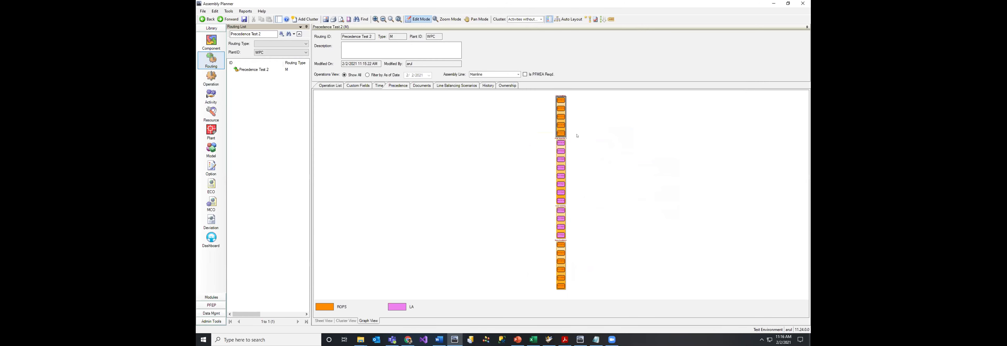
Inspect the activities inside the expanded clusters and collapse all clusters again.
scroll(577, 135, "up", 2)
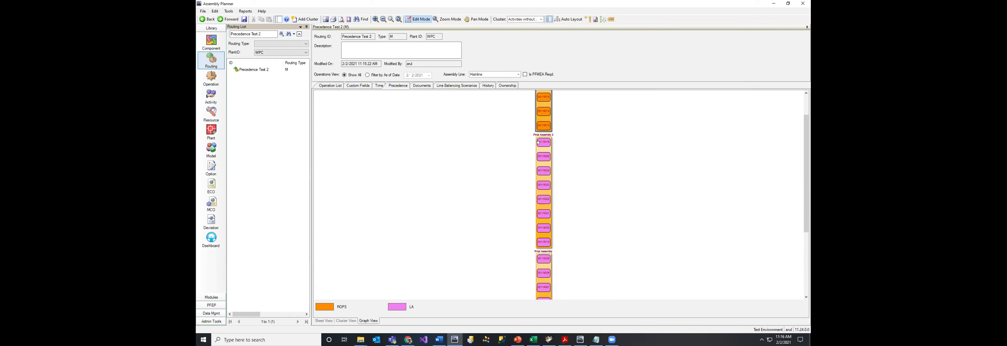
left_click(537, 19)
left_click(557, 40)
scroll(568, 207, "down", 3)
right_click(616, 153)
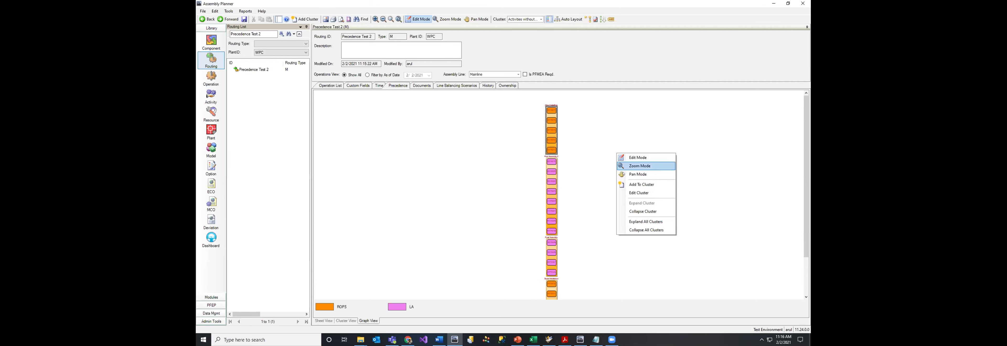
left_click(649, 230)
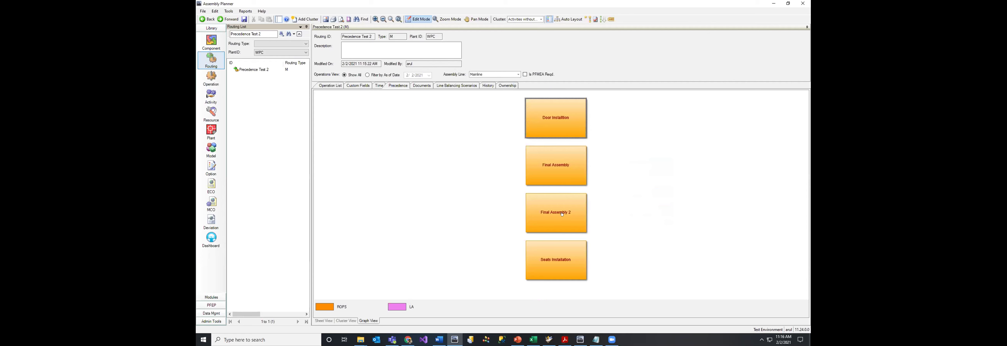
Expand the Seats Installation cluster and move its second activity, Push Cab and Cart, out beside the cluster.
right_click(557, 249)
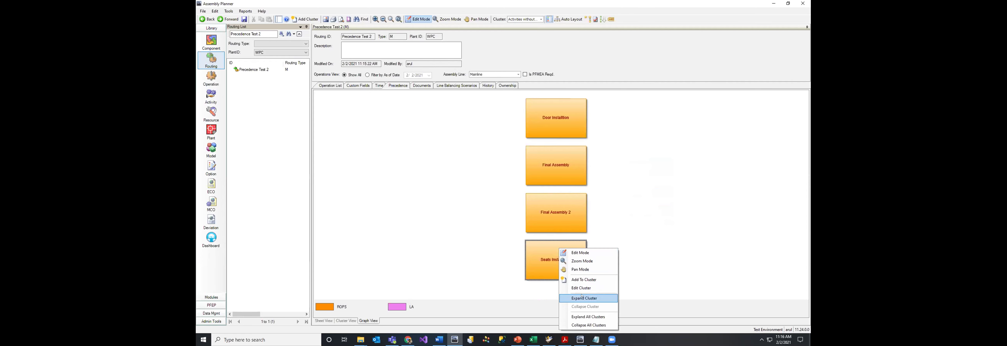
left_click(576, 291)
left_click(560, 214)
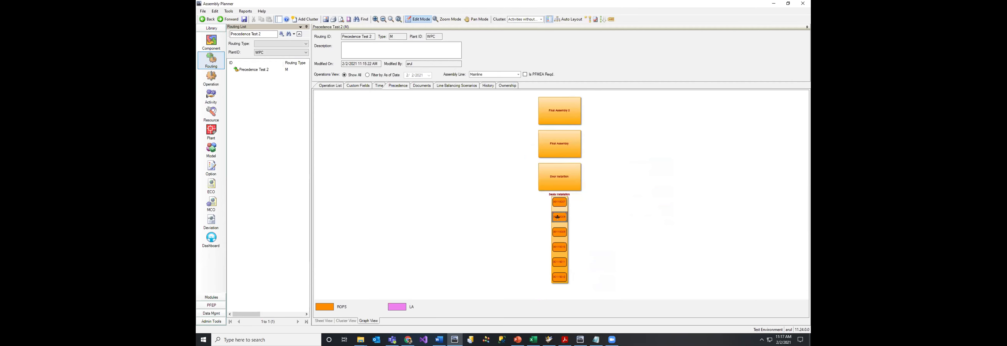
mouse_move(561, 220)
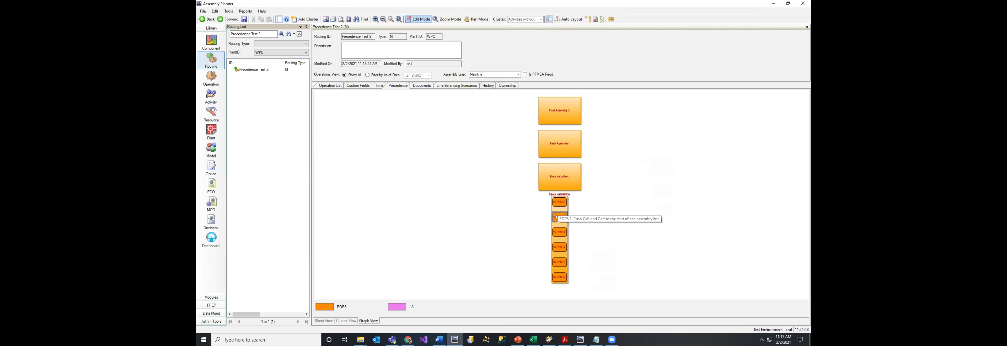
left_click_drag(554, 214, 604, 219)
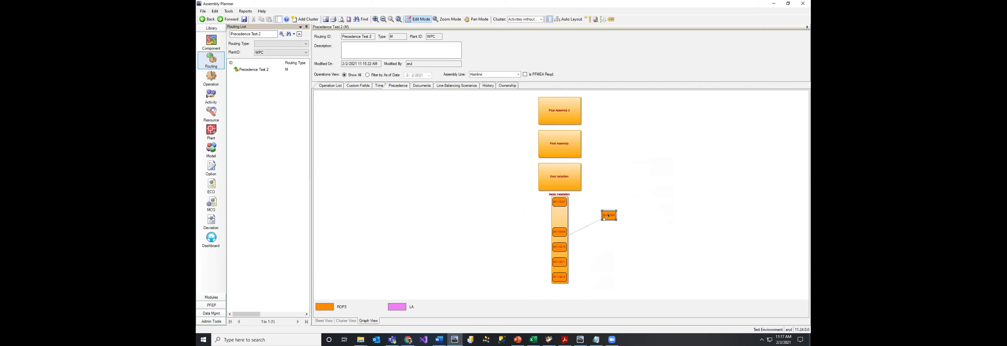
Link the moved-out activity with the Mark Model number activity, and place the cluster's first activity outside on the opposite side.
left_click_drag(604, 219, 604, 218)
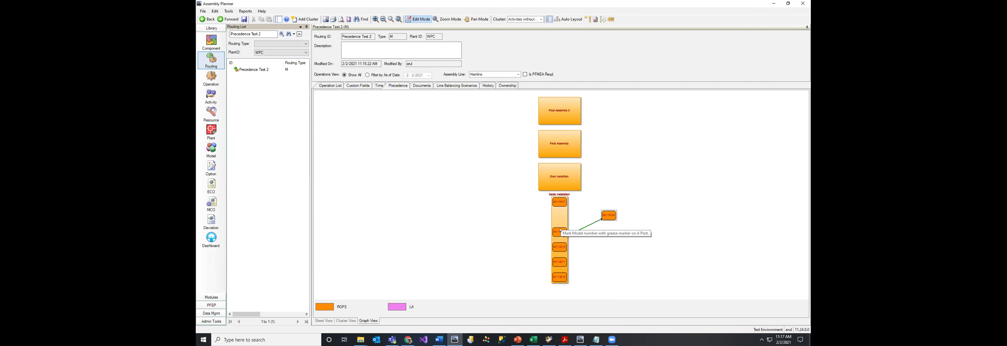
left_click_drag(562, 204, 558, 229)
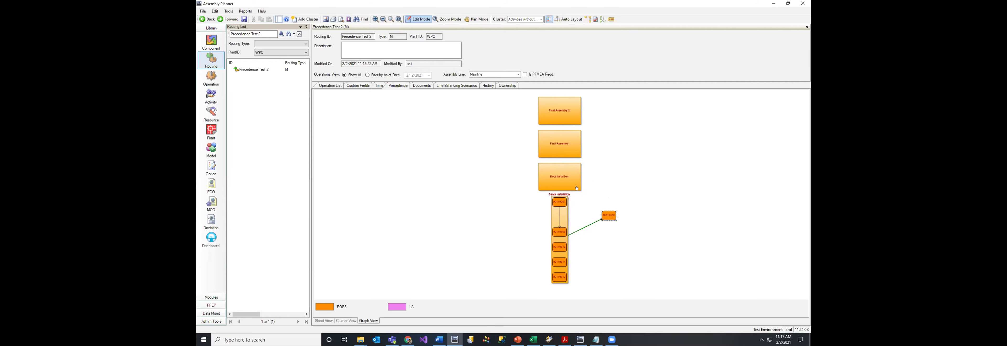
left_click(560, 202)
left_click_drag(560, 204, 527, 208)
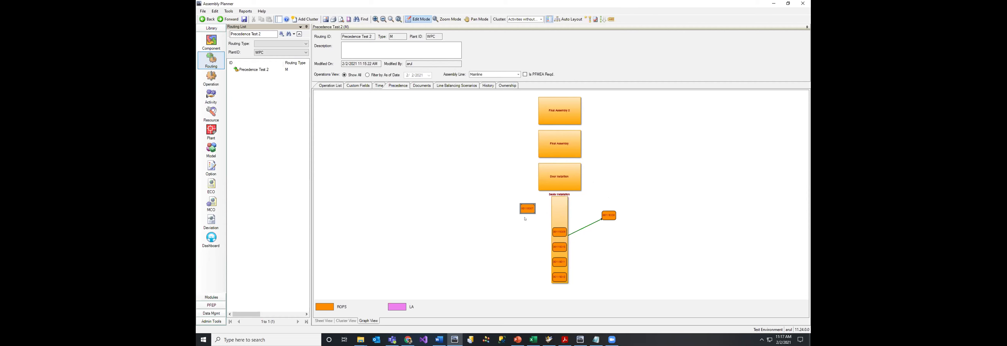
Review the seat belt activity's properties, including its models, options, work steps, resources, consumption and video.
double_click(531, 208)
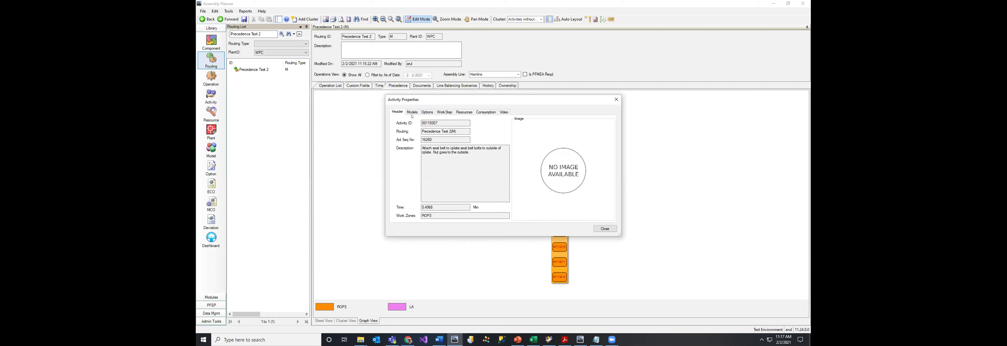
left_click(413, 113)
left_click(433, 113)
left_click(444, 112)
left_click(464, 113)
left_click(480, 112)
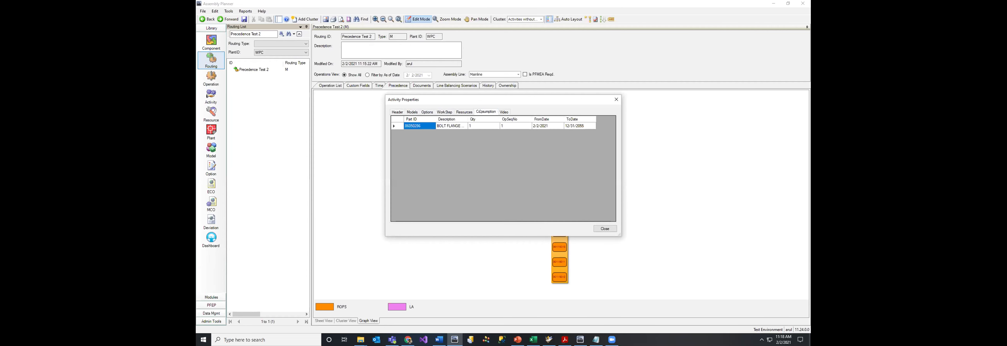
left_click(502, 112)
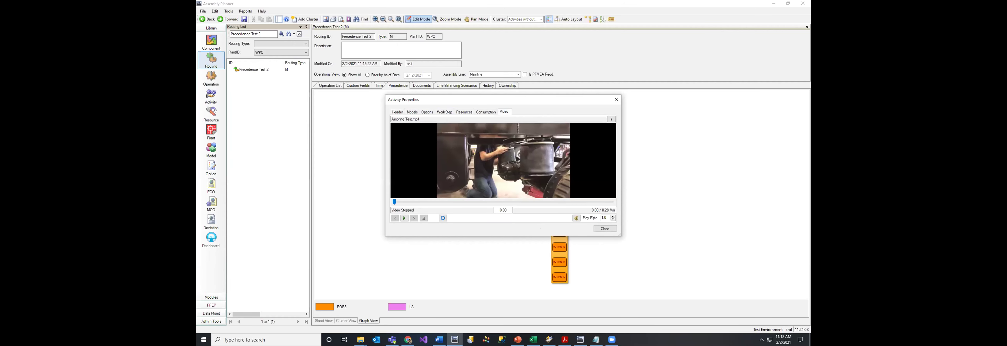
left_click(605, 229)
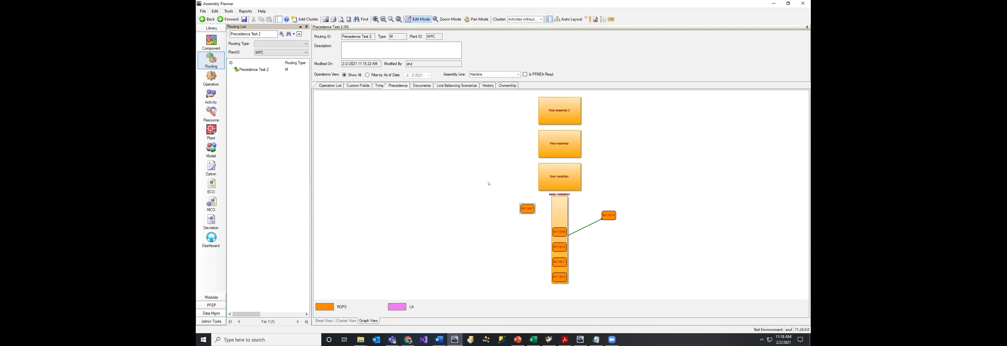
Open the routing's line balancing scenario LB Test 2-2.
left_click(443, 85)
left_click(419, 100)
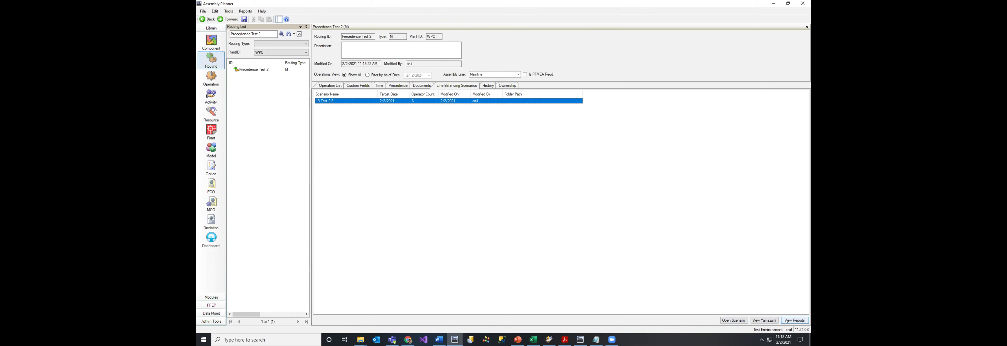
left_click(734, 320)
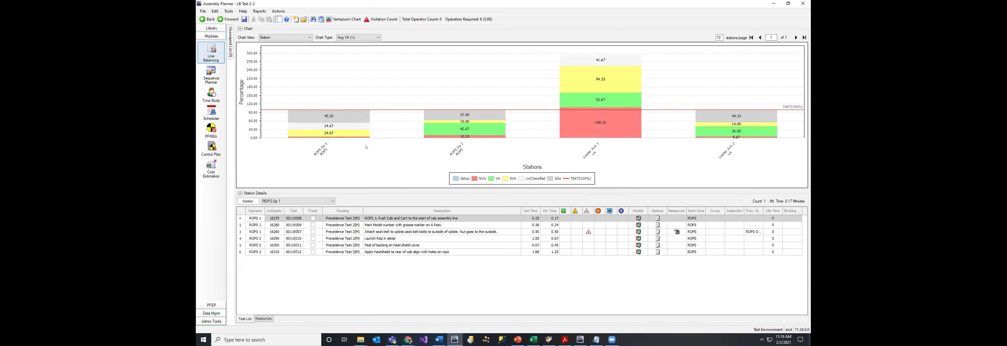
View the scenario's Yamazumi chart, inspect a task tile in the Loader Arm 1 stack, and close the chart.
left_click(344, 19)
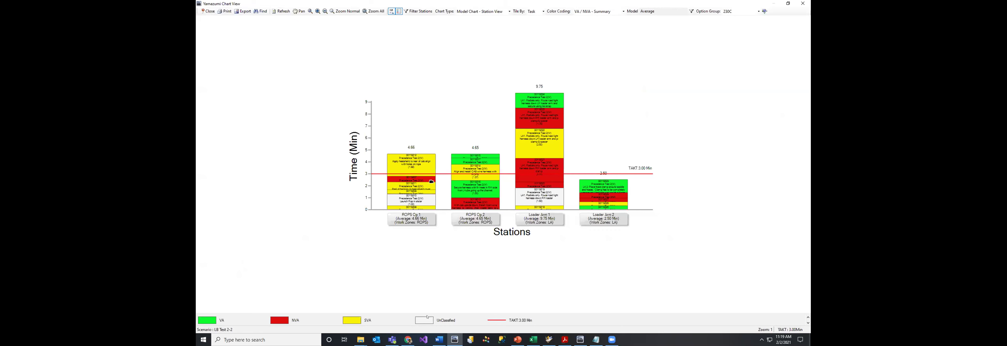
left_click(531, 193)
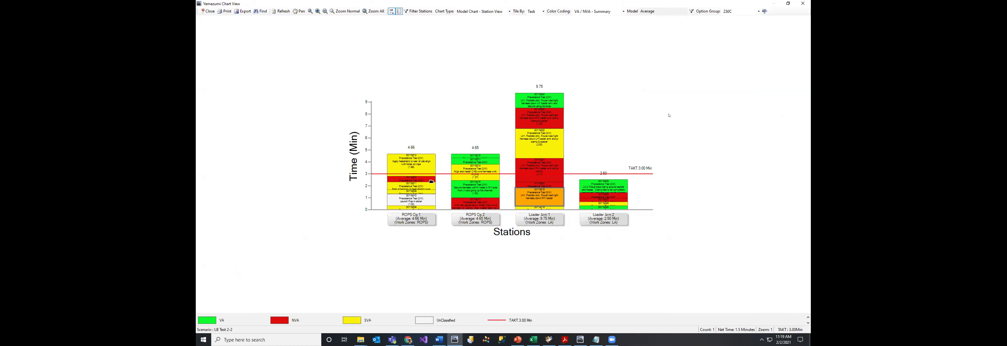
left_click(803, 3)
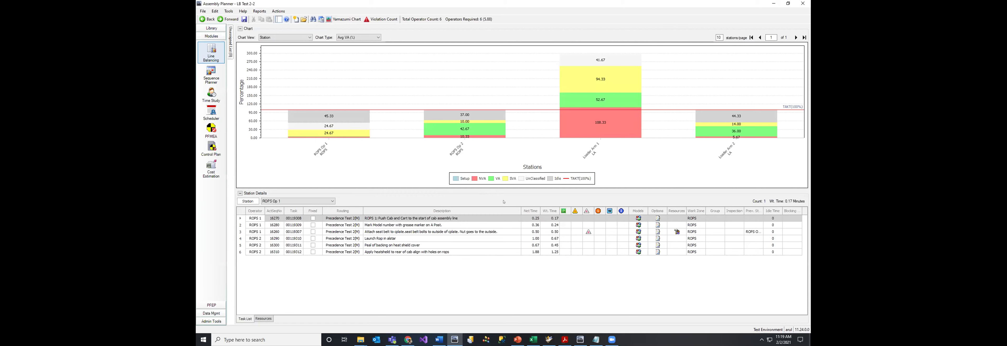
left_click(494, 295)
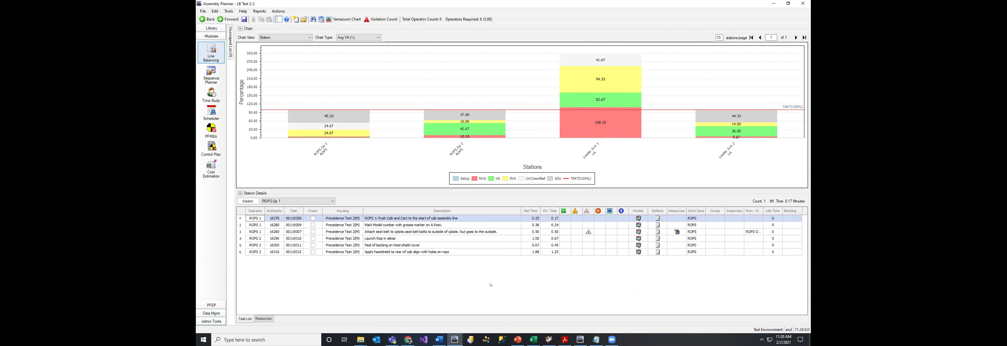
Reopen the Yamazumi chart with VA / NVA - Summary color coding and filter its models to G280A and V28BB instead of Average.
left_click(345, 19)
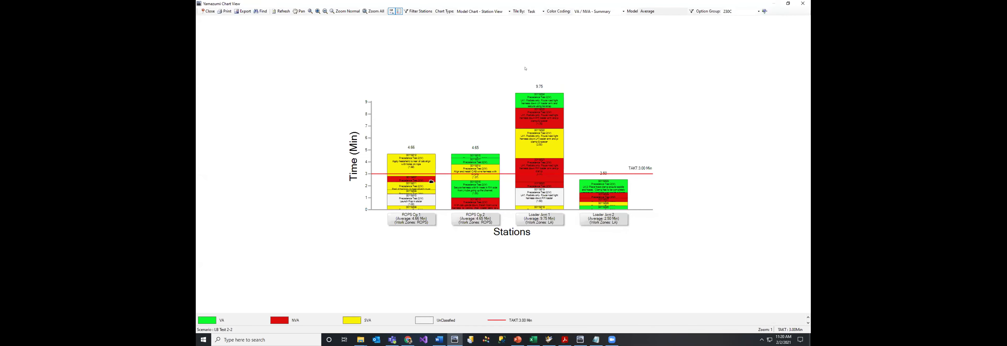
left_click(591, 12)
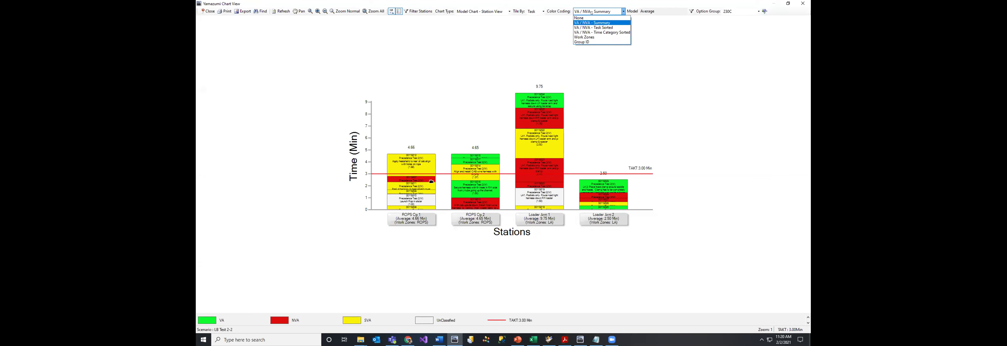
left_click(592, 23)
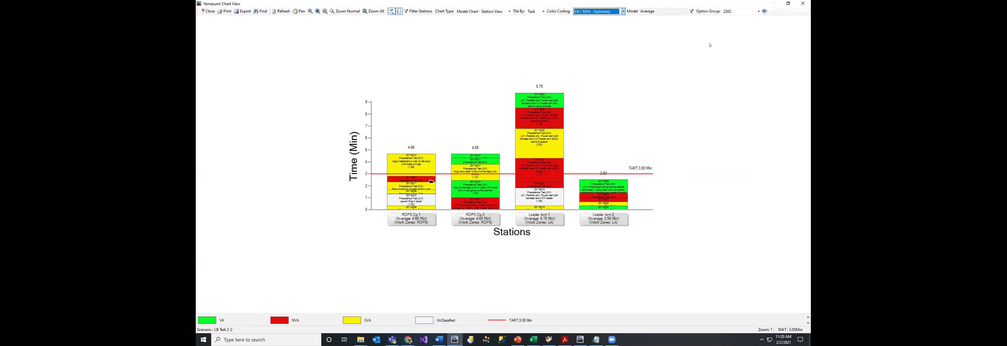
left_click(690, 10)
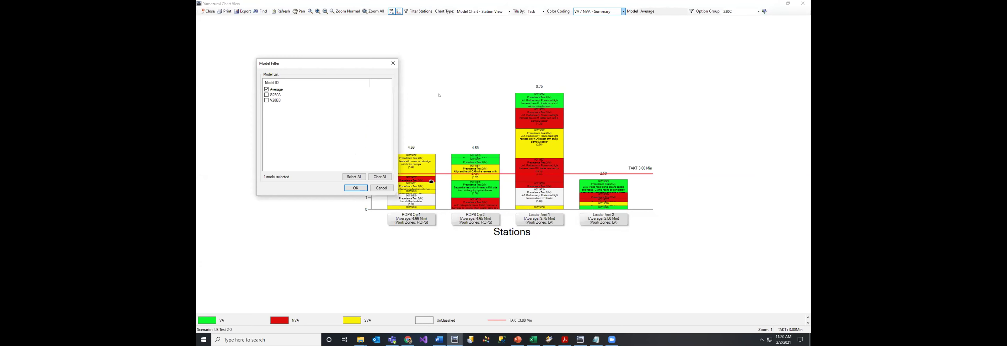
left_click(267, 90)
left_click(266, 95)
left_click(267, 101)
left_click_drag(340, 64, 344, 52)
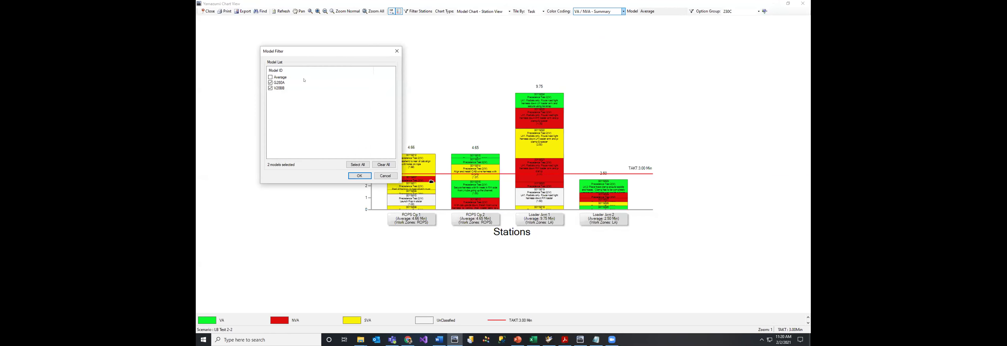
left_click(359, 176)
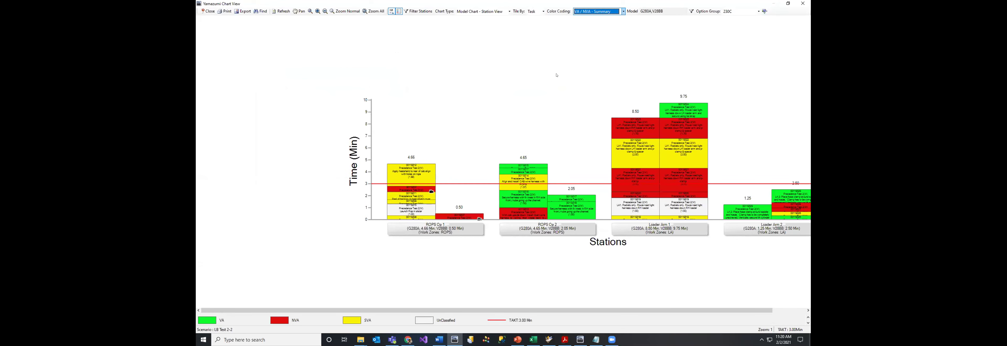
Compare the Yamazumi chart with color coding set to None, VA / NVA - Task Sorted and VA / NVA - Time Category Sorted.
left_click(609, 13)
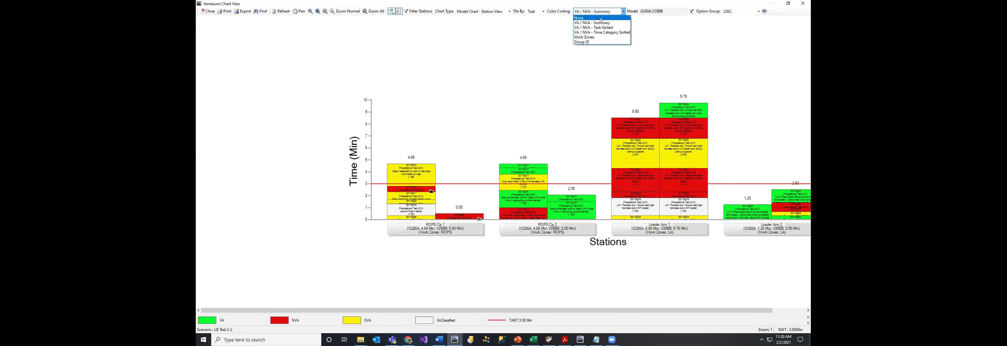
left_click(601, 18)
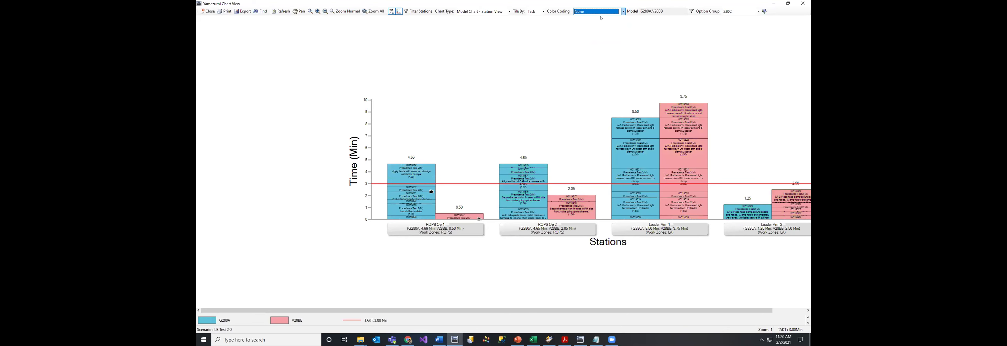
left_click(614, 13)
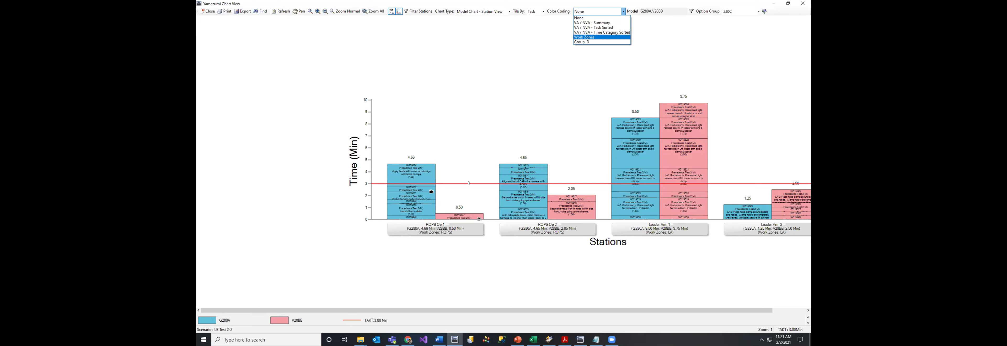
left_click(594, 27)
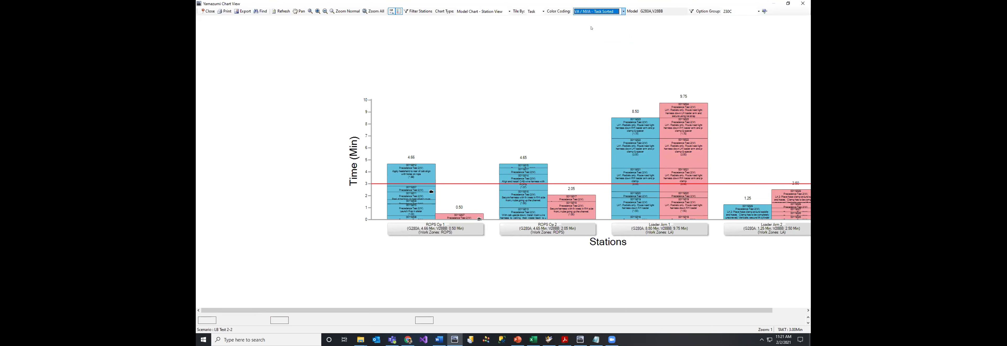
left_click(602, 12)
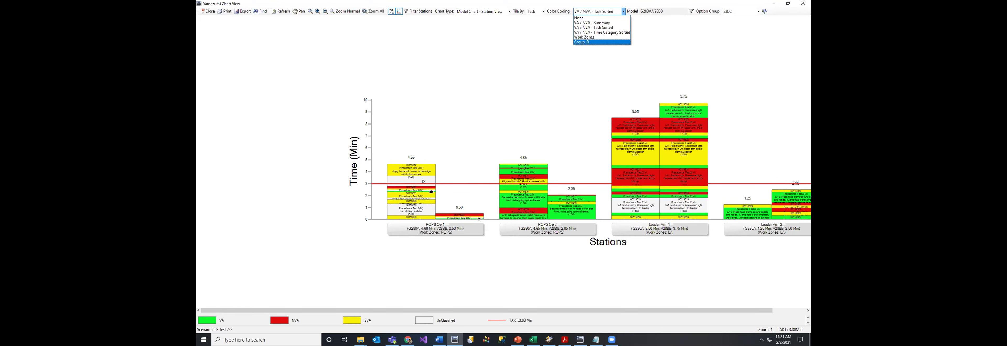
left_click(598, 32)
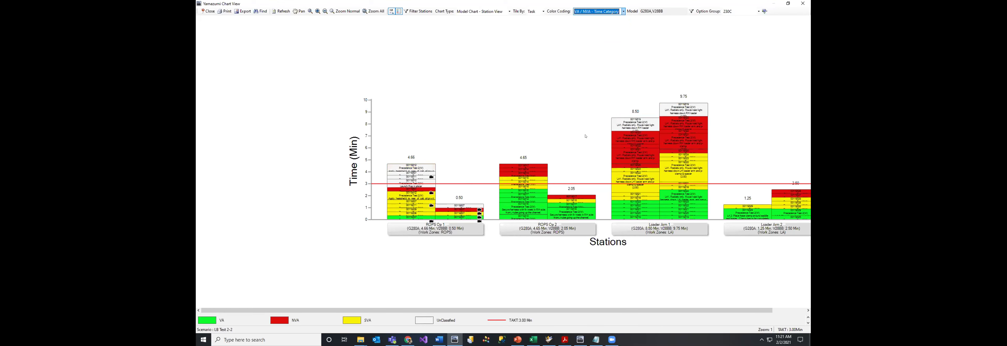
Compare the Yamazumi chart colored by Work Zones and by Group ID.
left_click(599, 11)
left_click(596, 38)
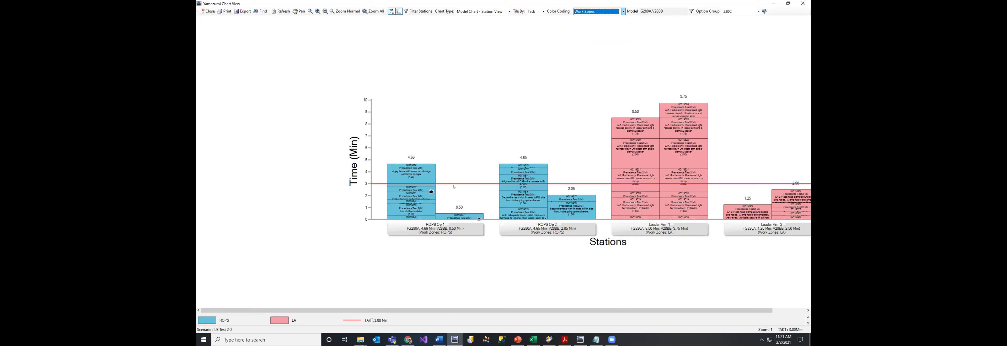
left_click(587, 11)
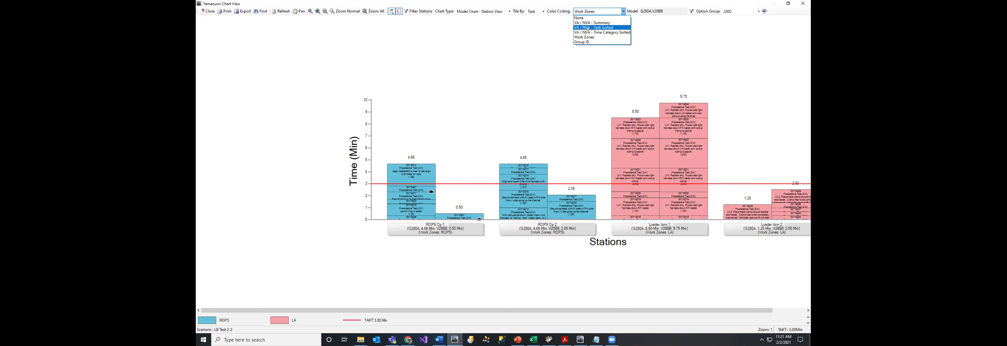
left_click(590, 43)
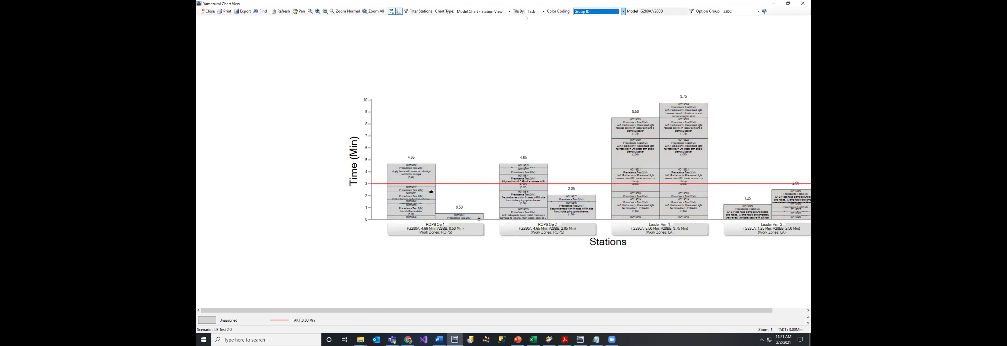
View the model filter without changing it, try the DefaultOptionGroup option group, and set the option group back to 230C.
left_click(692, 12)
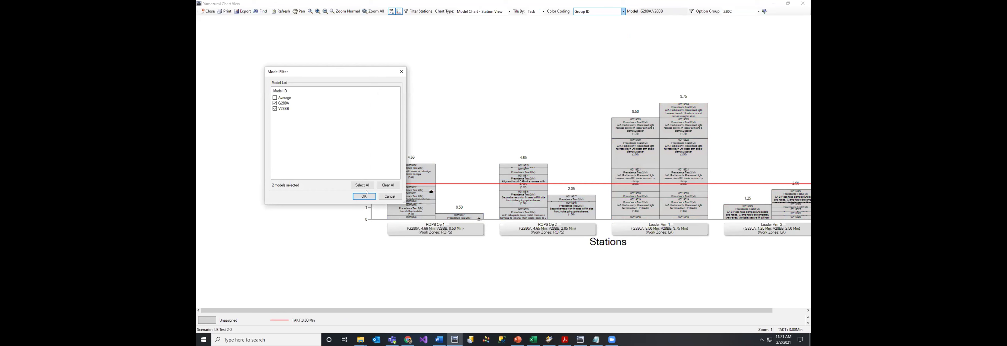
left_click(390, 196)
left_click(759, 12)
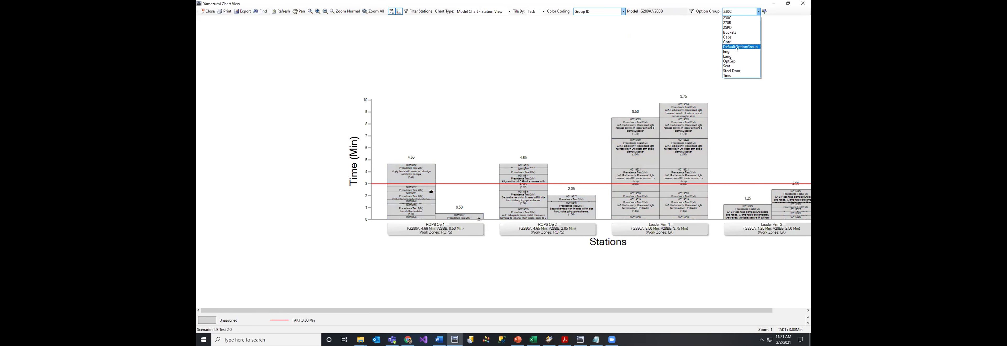
left_click(736, 49)
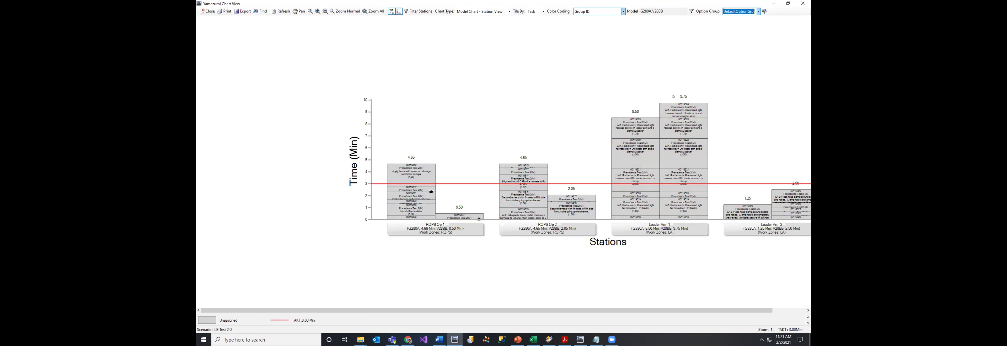
left_click(759, 12)
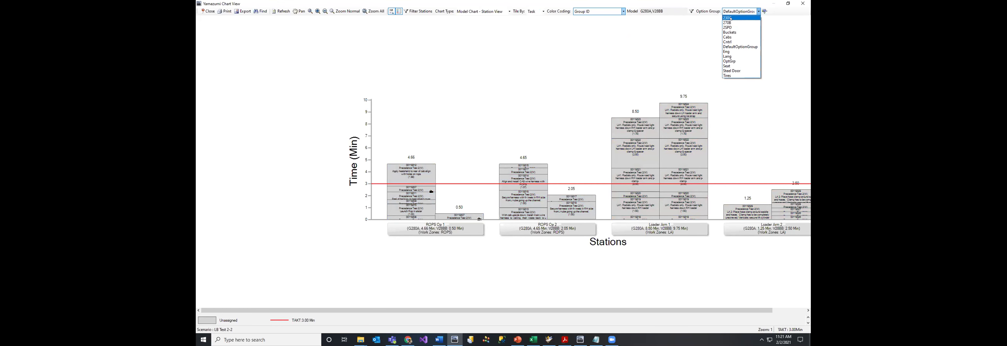
left_click(738, 19)
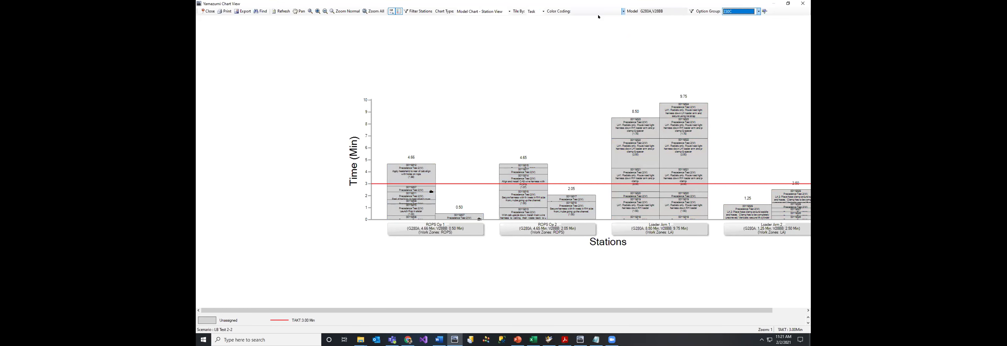
Set the color coding back to VA / NVA - Summary and close the Yamazumi chart.
left_click(623, 12)
left_click(573, 39)
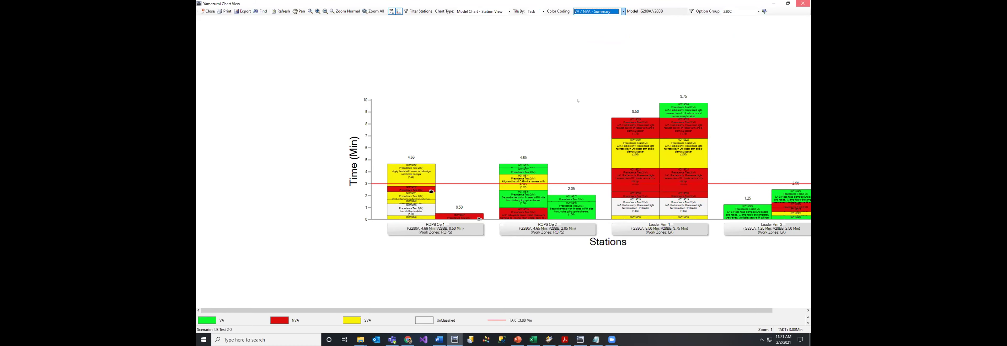
left_click(803, 4)
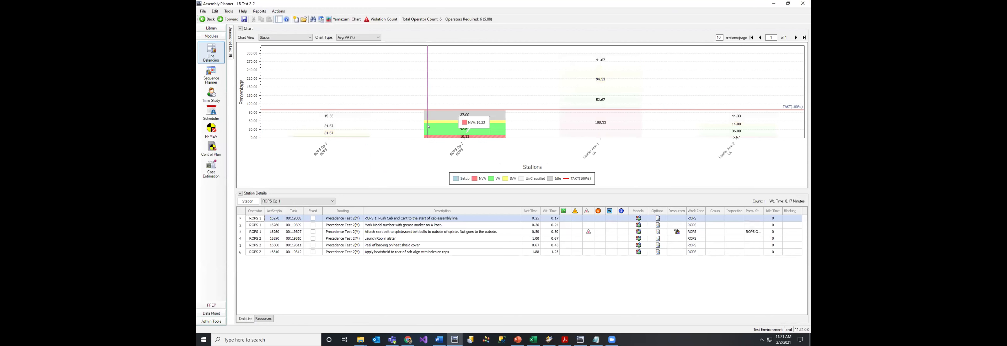
View the line balancing chart and task details by Operator, and return them to the Station view.
left_click(299, 37)
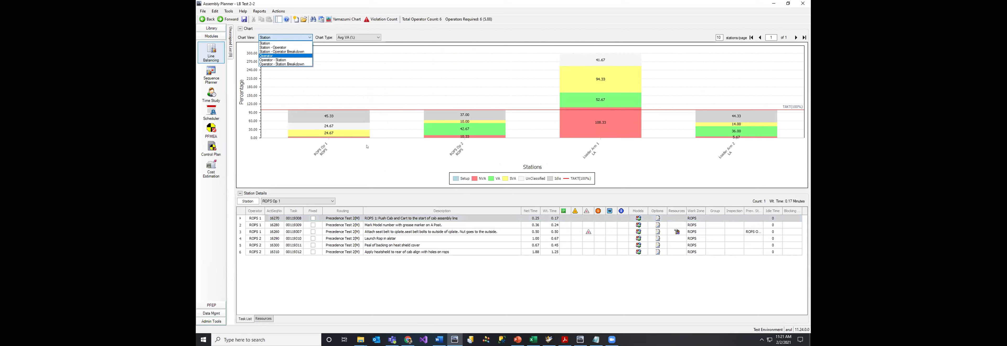
left_click(281, 55)
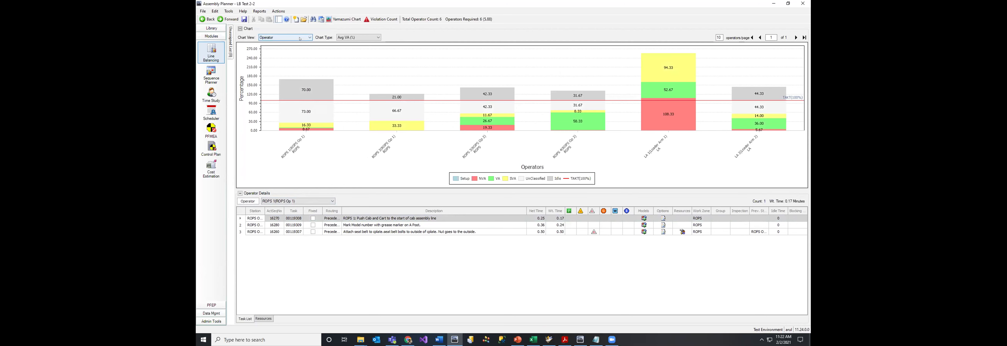
left_click(252, 202)
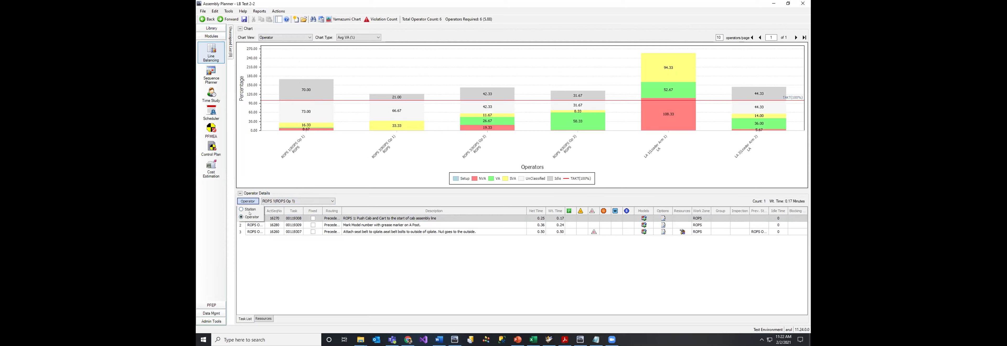
left_click(251, 210)
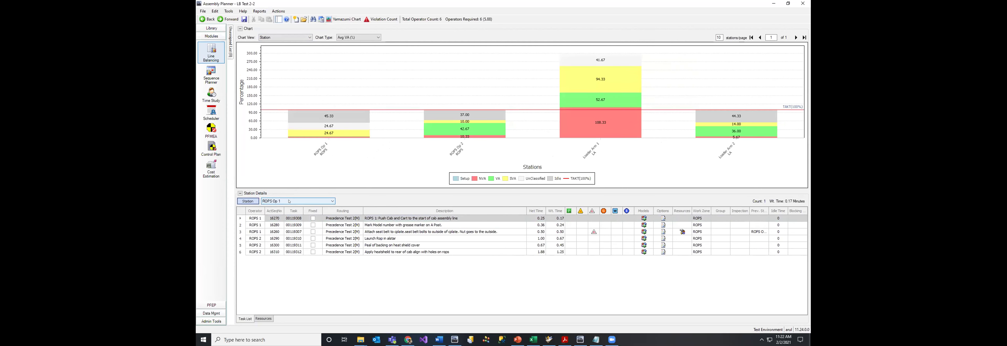
List Loader Arm 1's tasks and check the violations of assigning its first task to operator ROPS 3 at ROPS Op 2, without applying it.
left_click(332, 201)
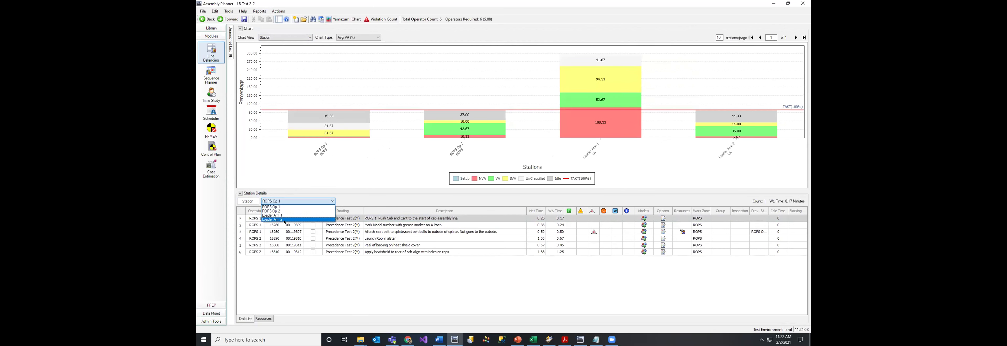
left_click(319, 215)
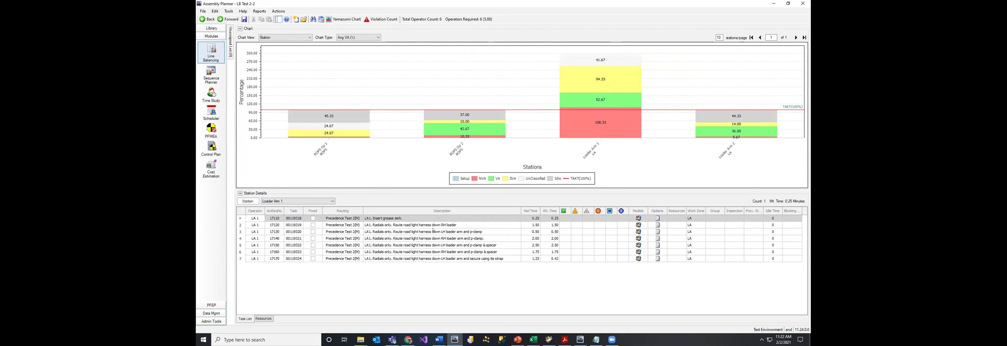
left_click(240, 219)
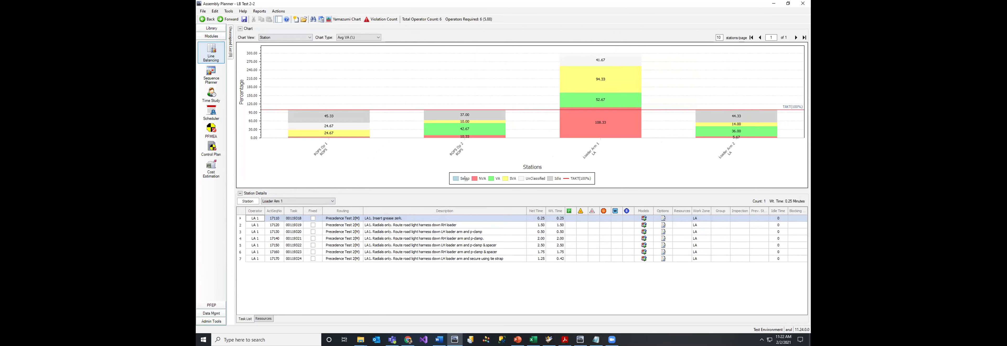
left_click(453, 149)
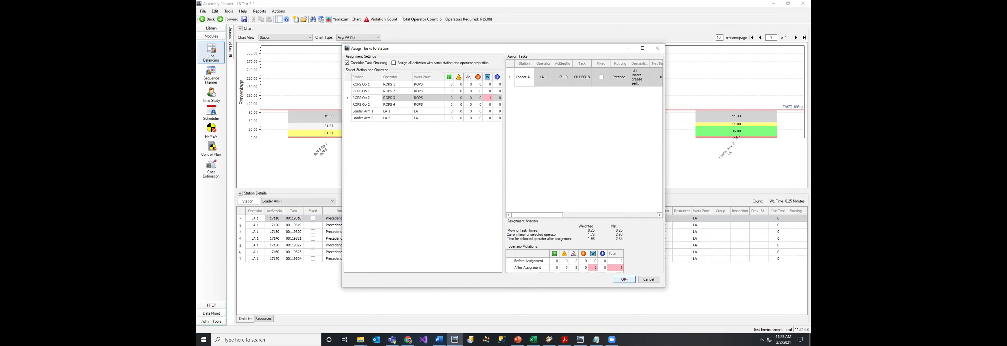
left_click(645, 280)
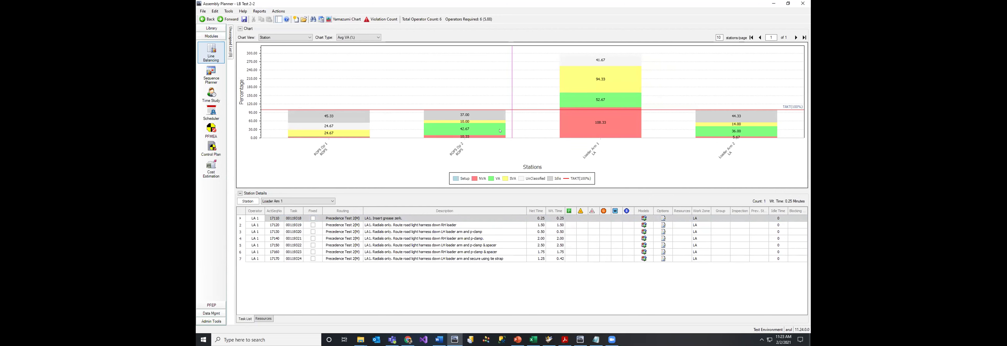
Open the Yamazumi chart and check the violations of moving Loader Arm 1's yellow 2.50-minute task to Loader Arm 2, without applying it.
left_click(352, 19)
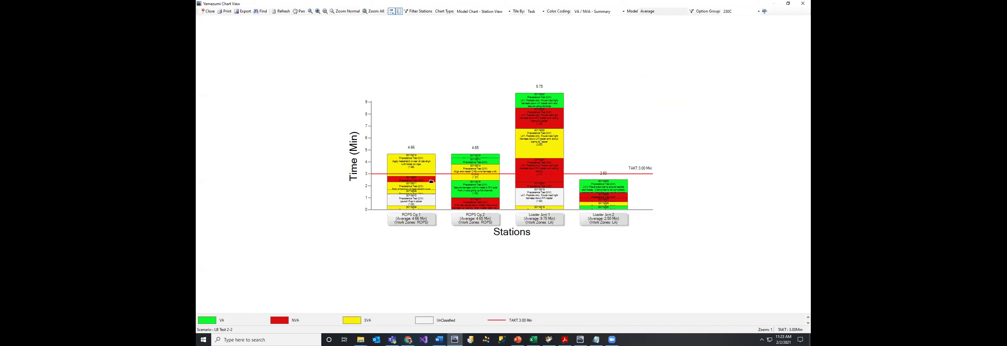
left_click(541, 142)
left_click_drag(539, 147, 613, 151)
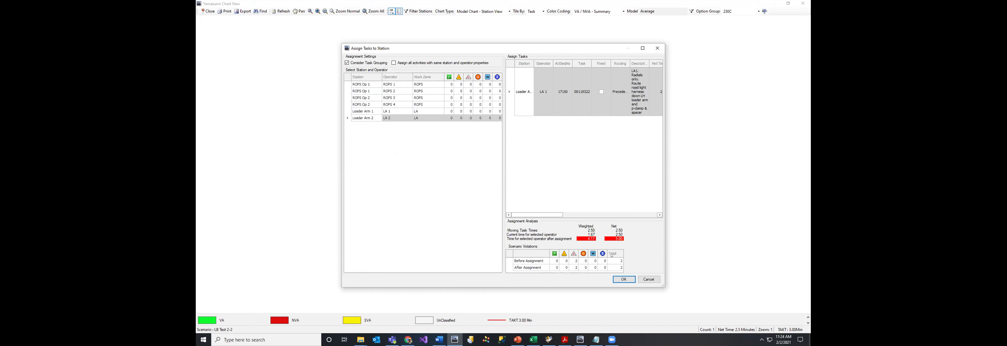
left_click(649, 279)
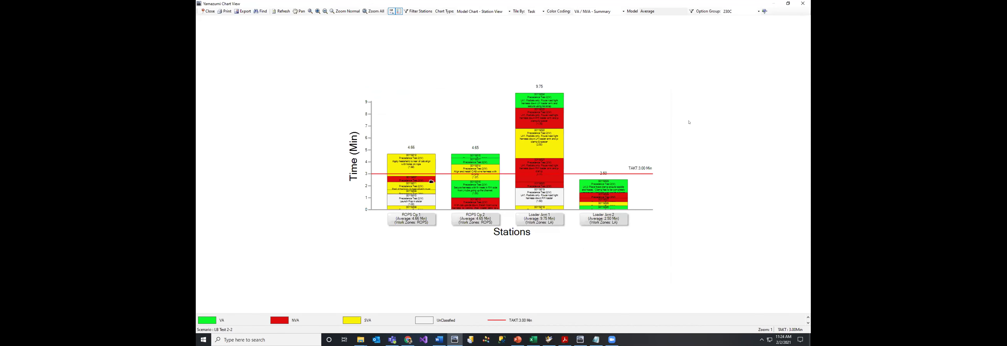
Filter the Yamazumi chart to models G280A and V28BB instead of Average, and view all stations' bars at normal zoom.
left_click(692, 11)
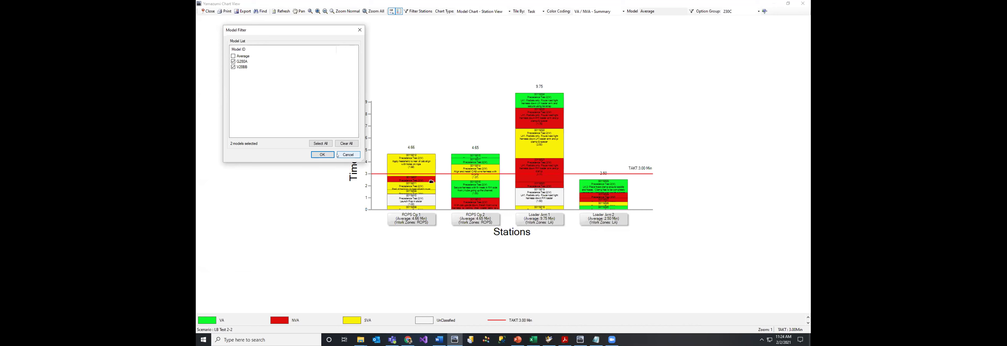
left_click(322, 155)
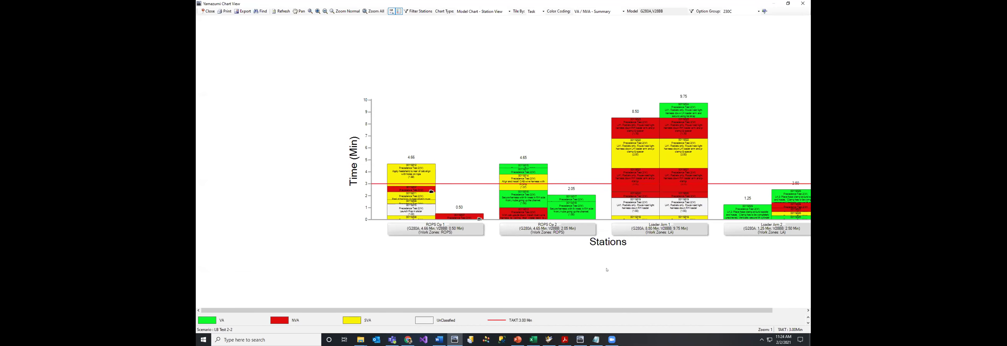
scroll(567, 295, "down", 3)
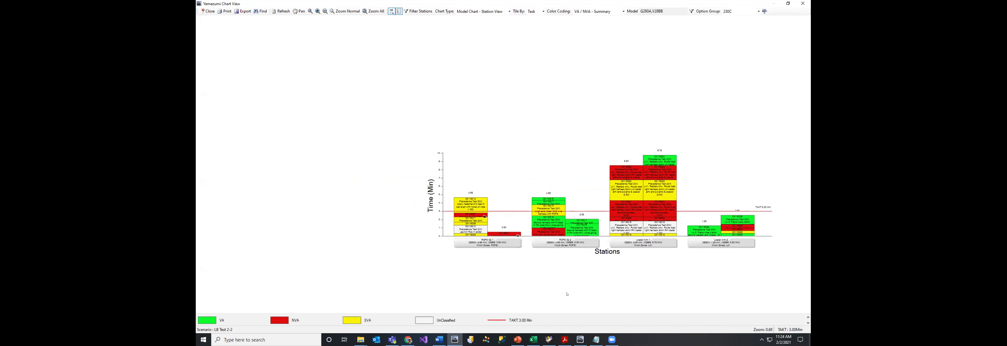
left_click(346, 11)
left_click_drag(482, 309, 551, 309)
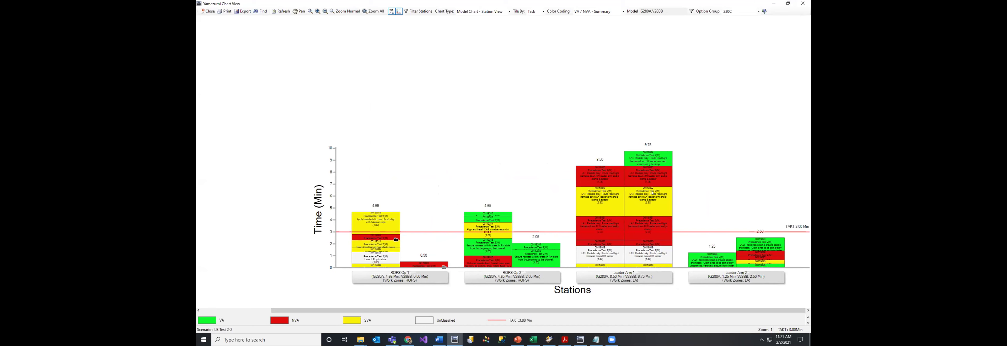
Add Average to the models shown in the Yamazumi chart and set the color coding to None.
mouse_move(652, 192)
left_click(665, 11)
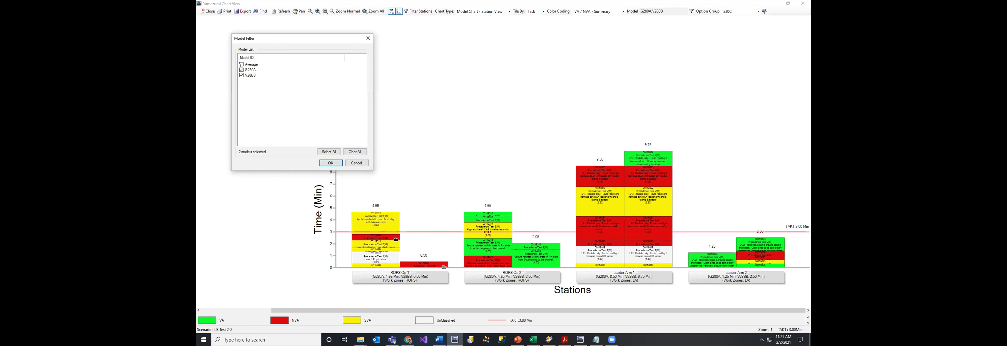
left_click(331, 163)
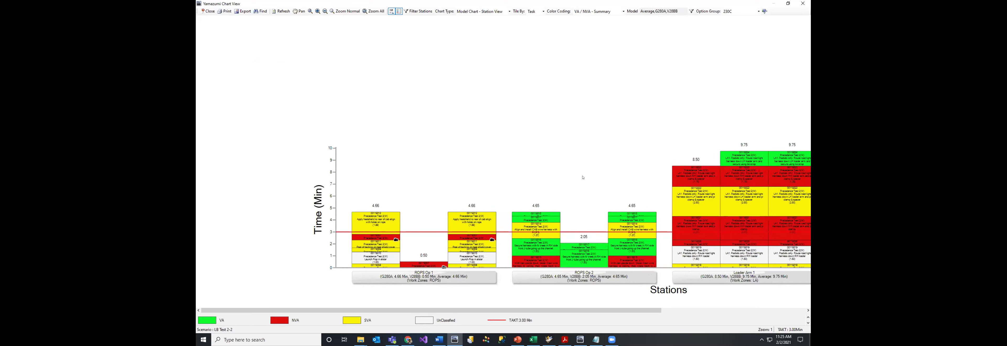
left_click(598, 11)
left_click(587, 43)
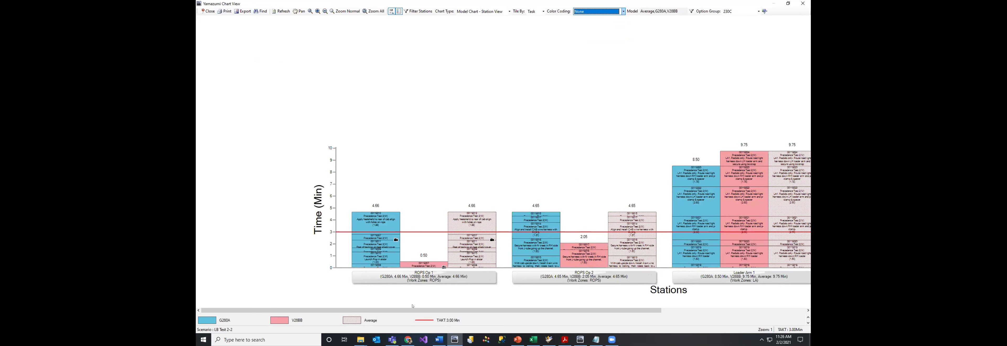
Examine the per-model bars across the stations, including the station details of ROPS Op 2, and close the Yamazumi chart.
left_click_drag(457, 311, 521, 312)
left_click(408, 217)
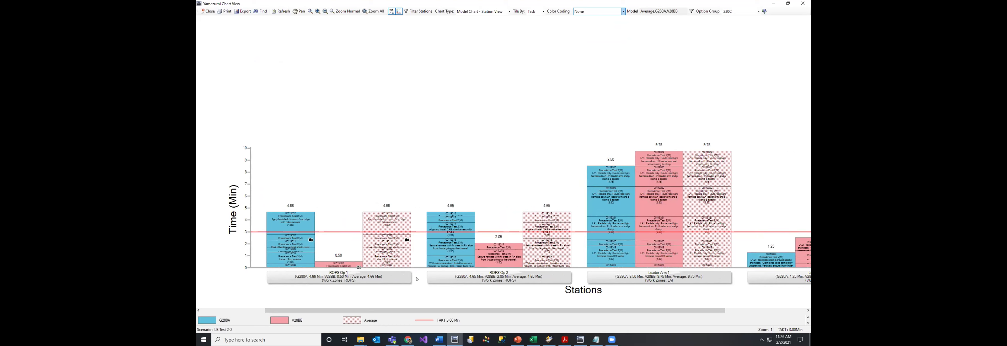
left_click_drag(439, 306, 471, 280)
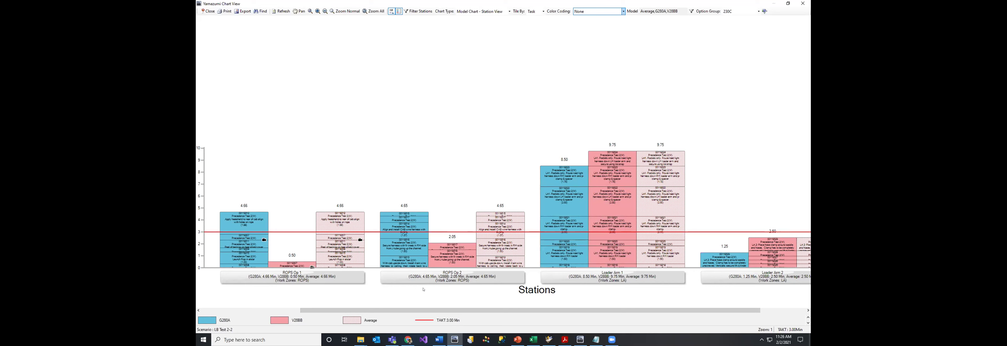
mouse_move(428, 280)
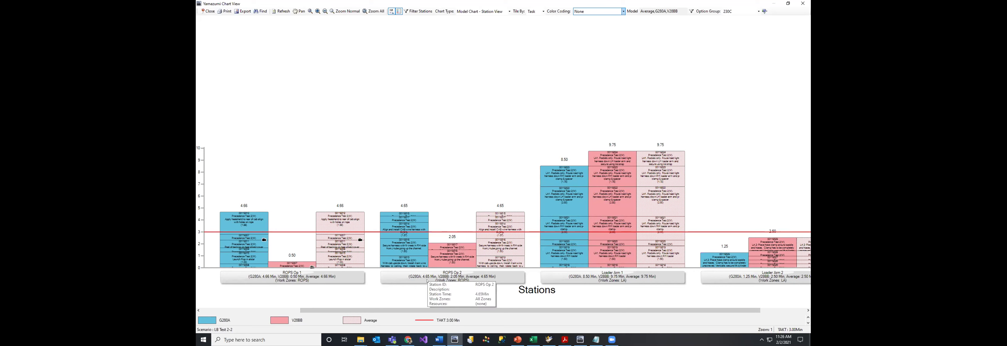
mouse_move(455, 260)
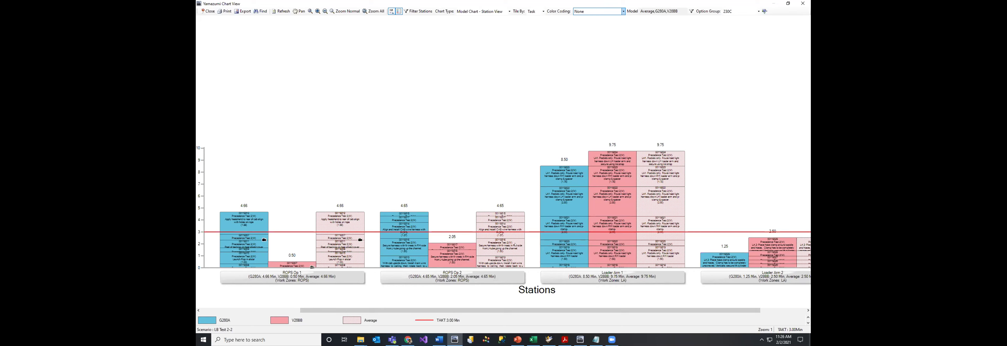
left_click(802, 3)
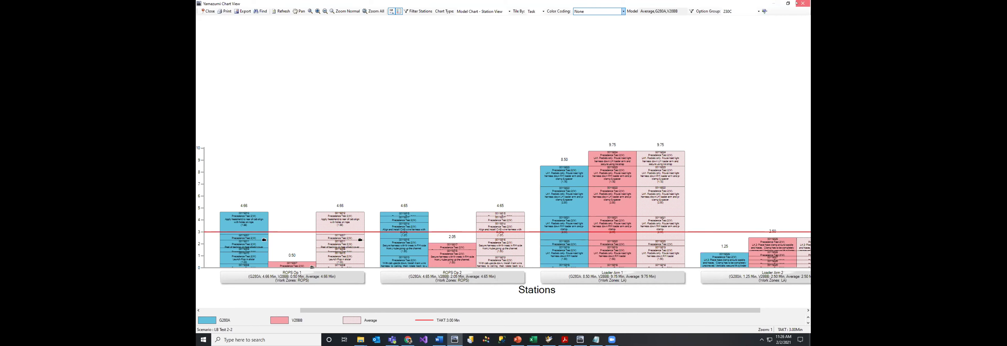